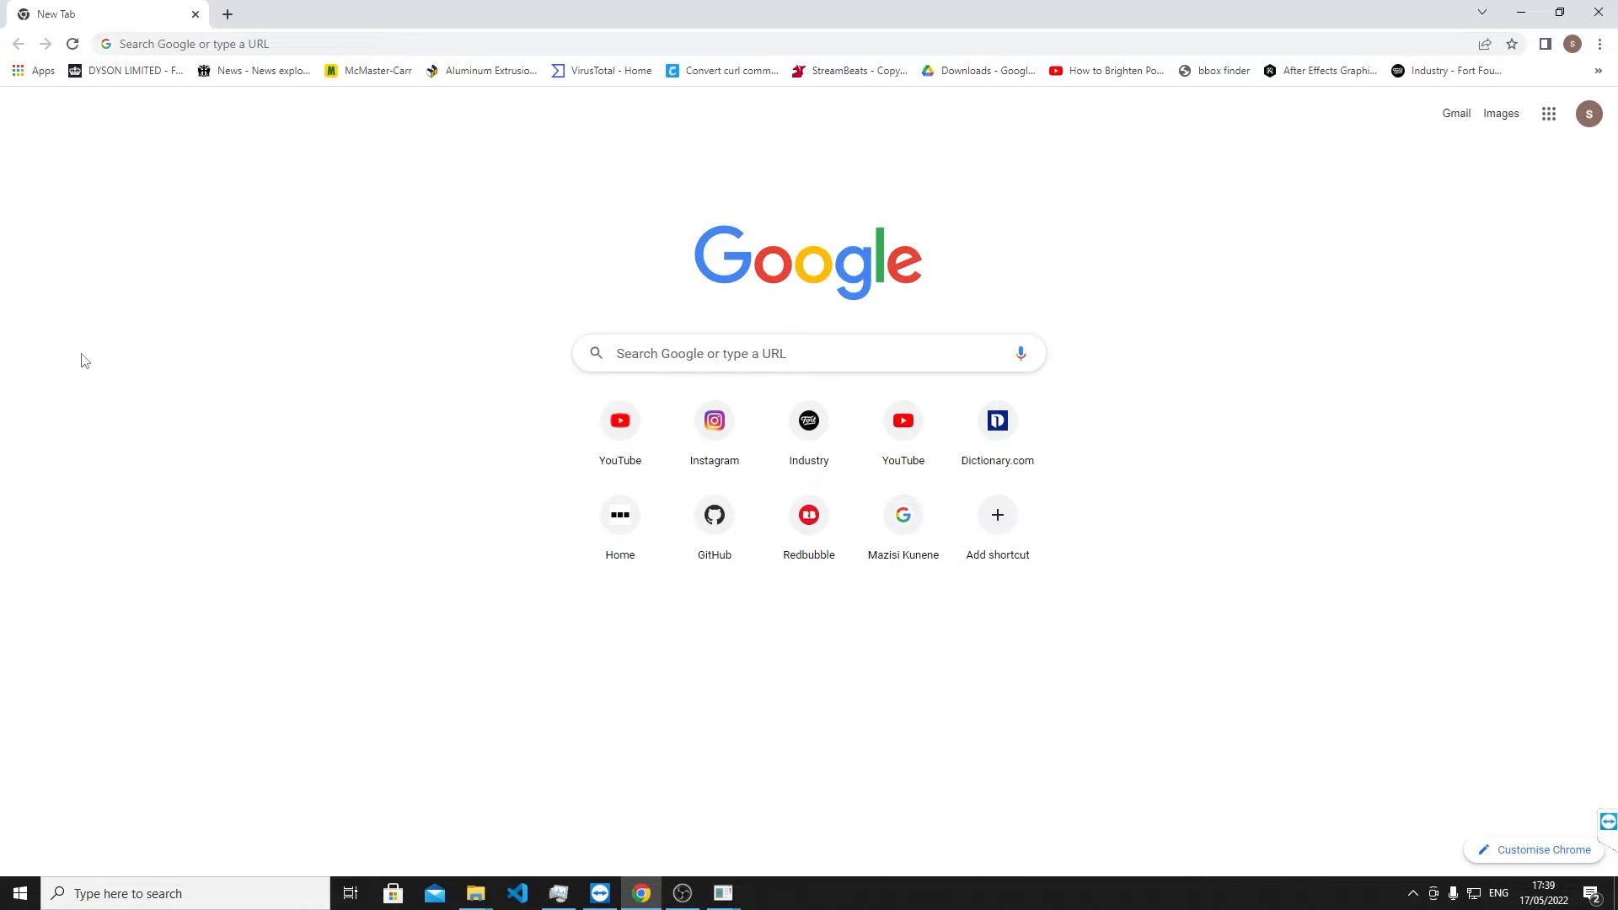
Search the web for "pycharm"
click(273, 42)
text(pycharfm)
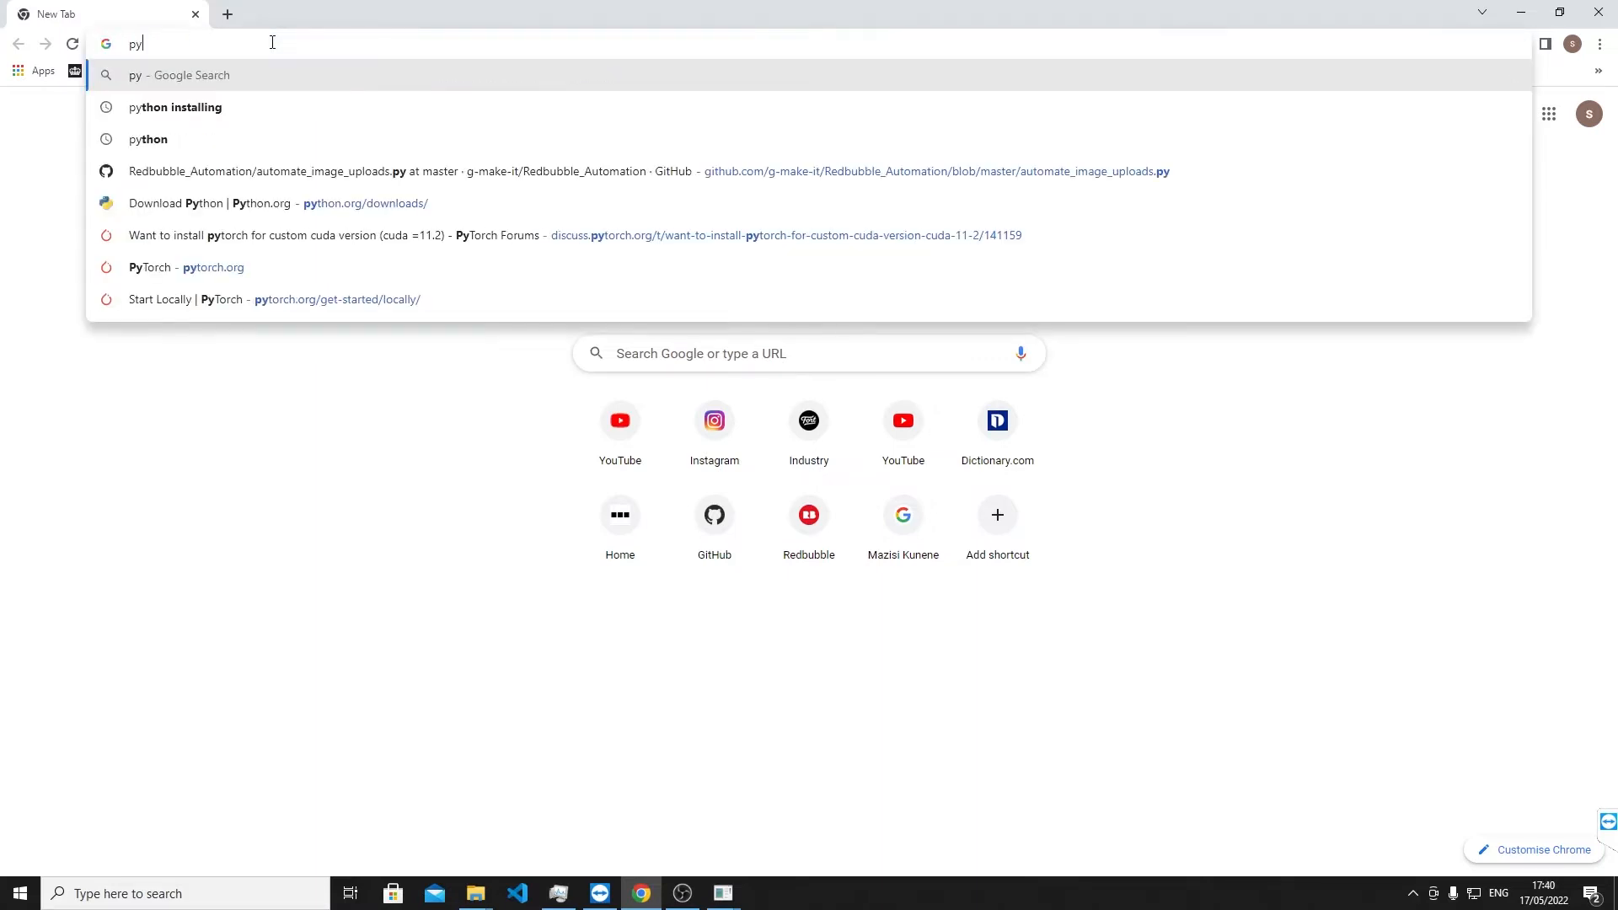
key(BackSpace)
key(BackSpace)
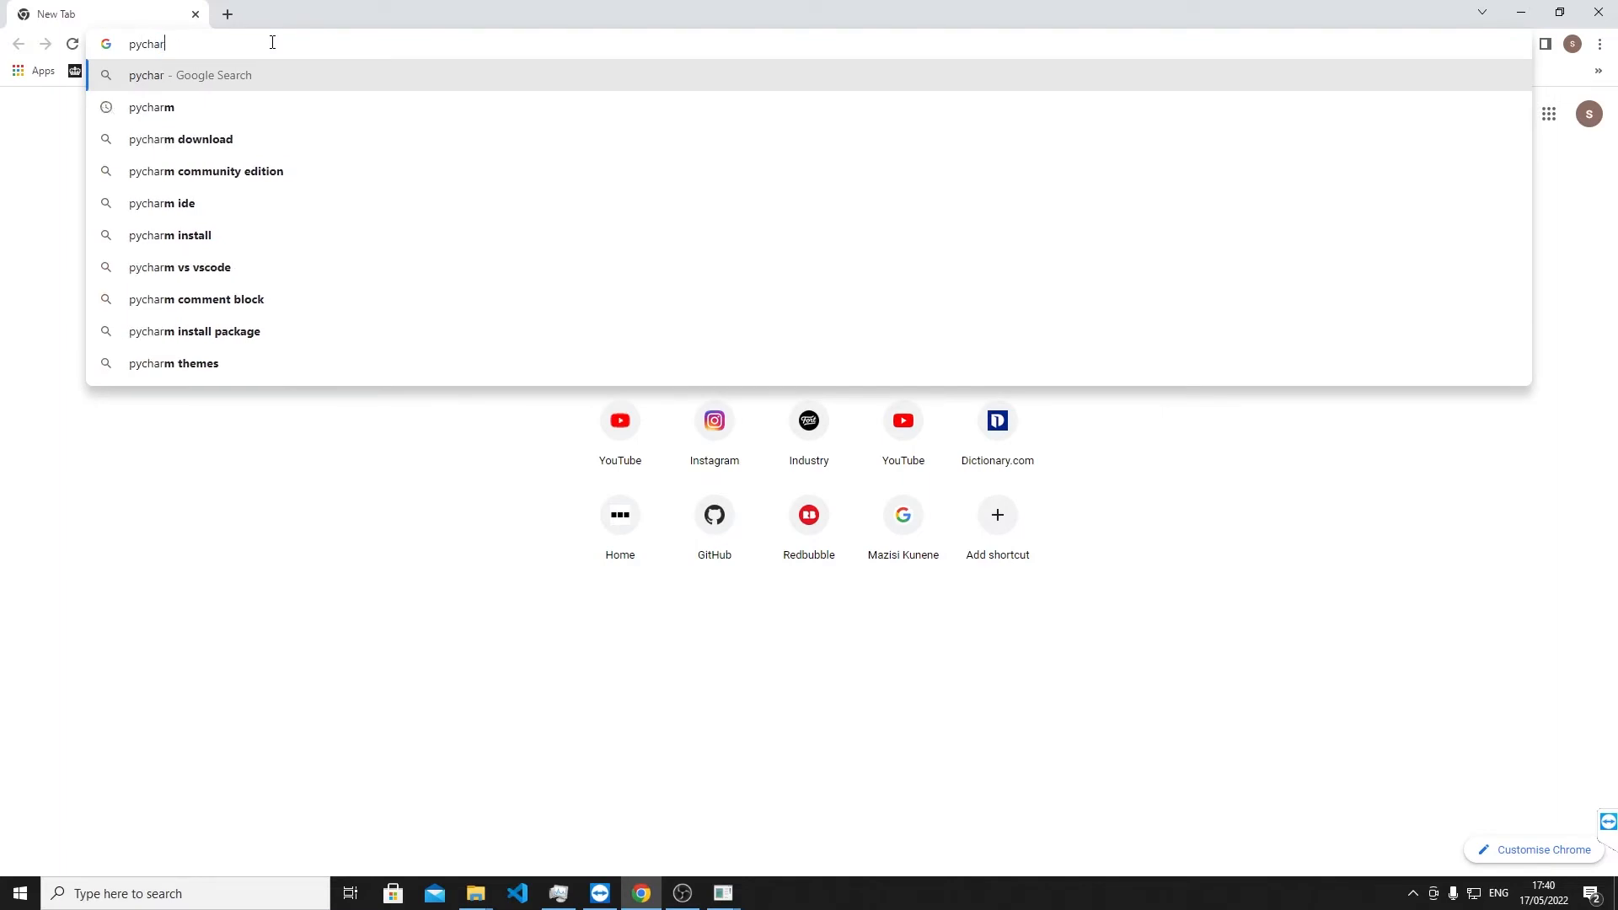
text(m)
key(Return)
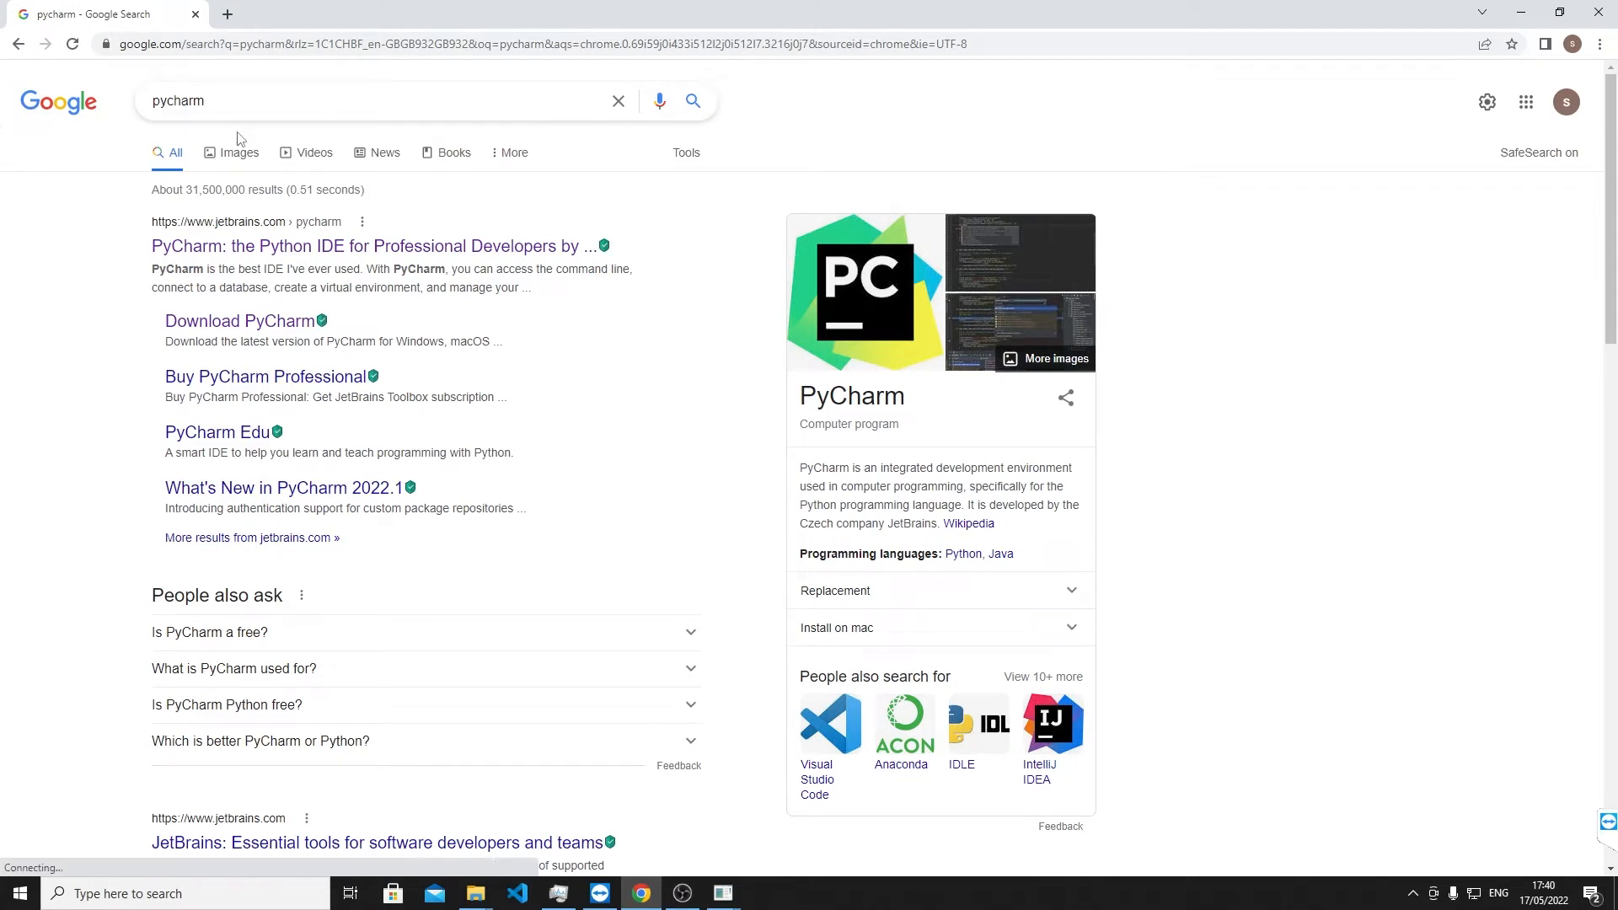
Open the JetBrains PyCharm site from the results and download the free Community edition for Windows
click(286, 253)
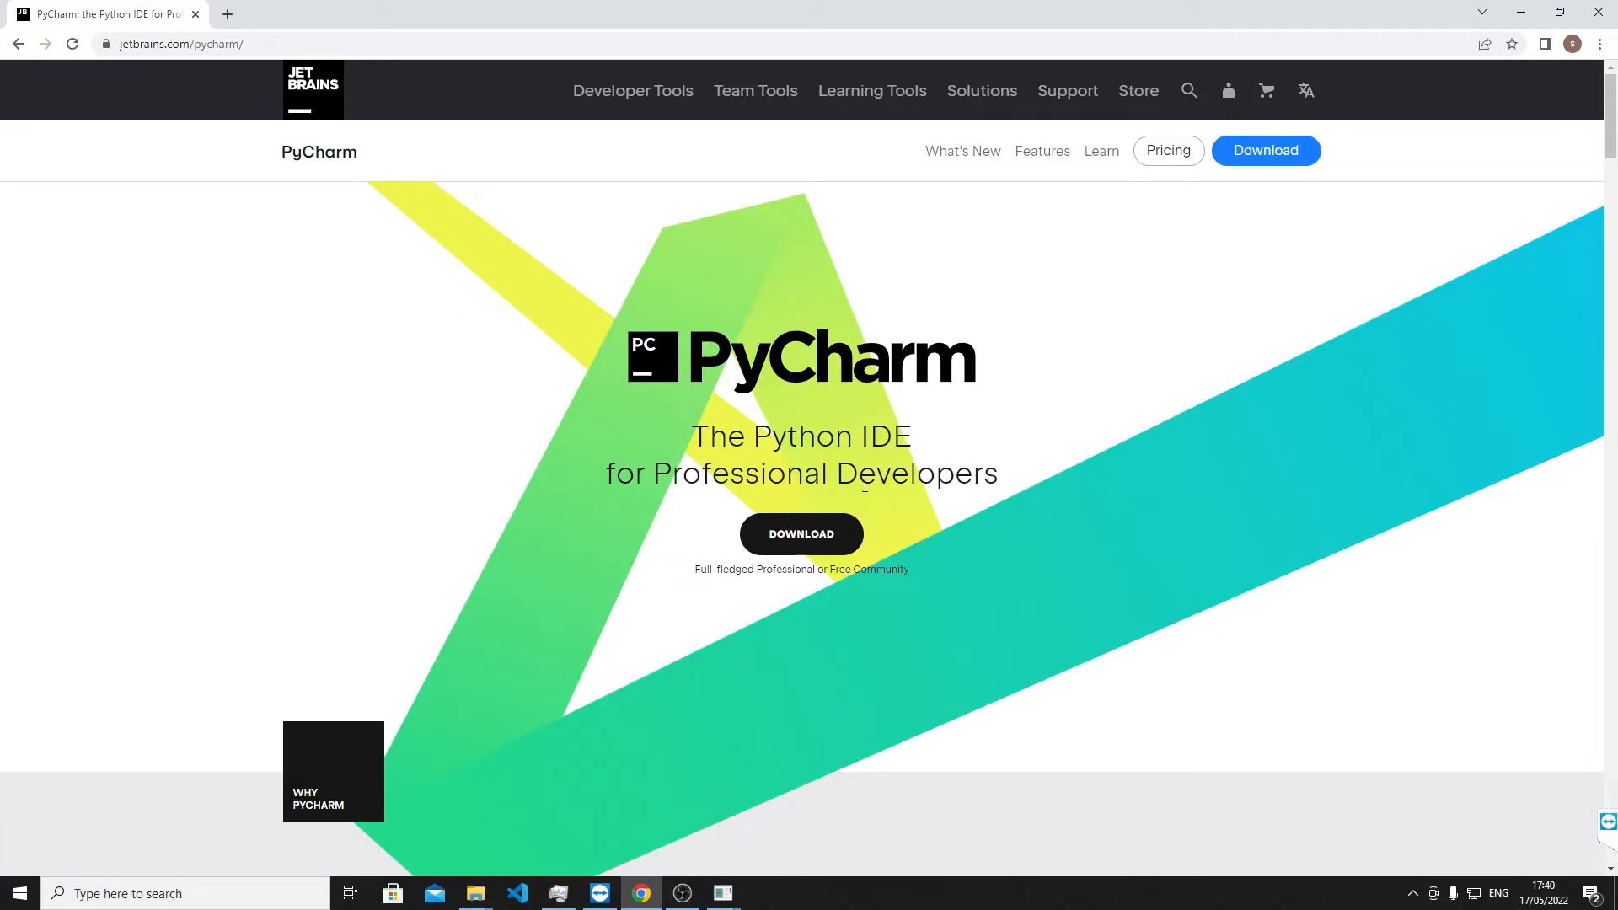
click(801, 534)
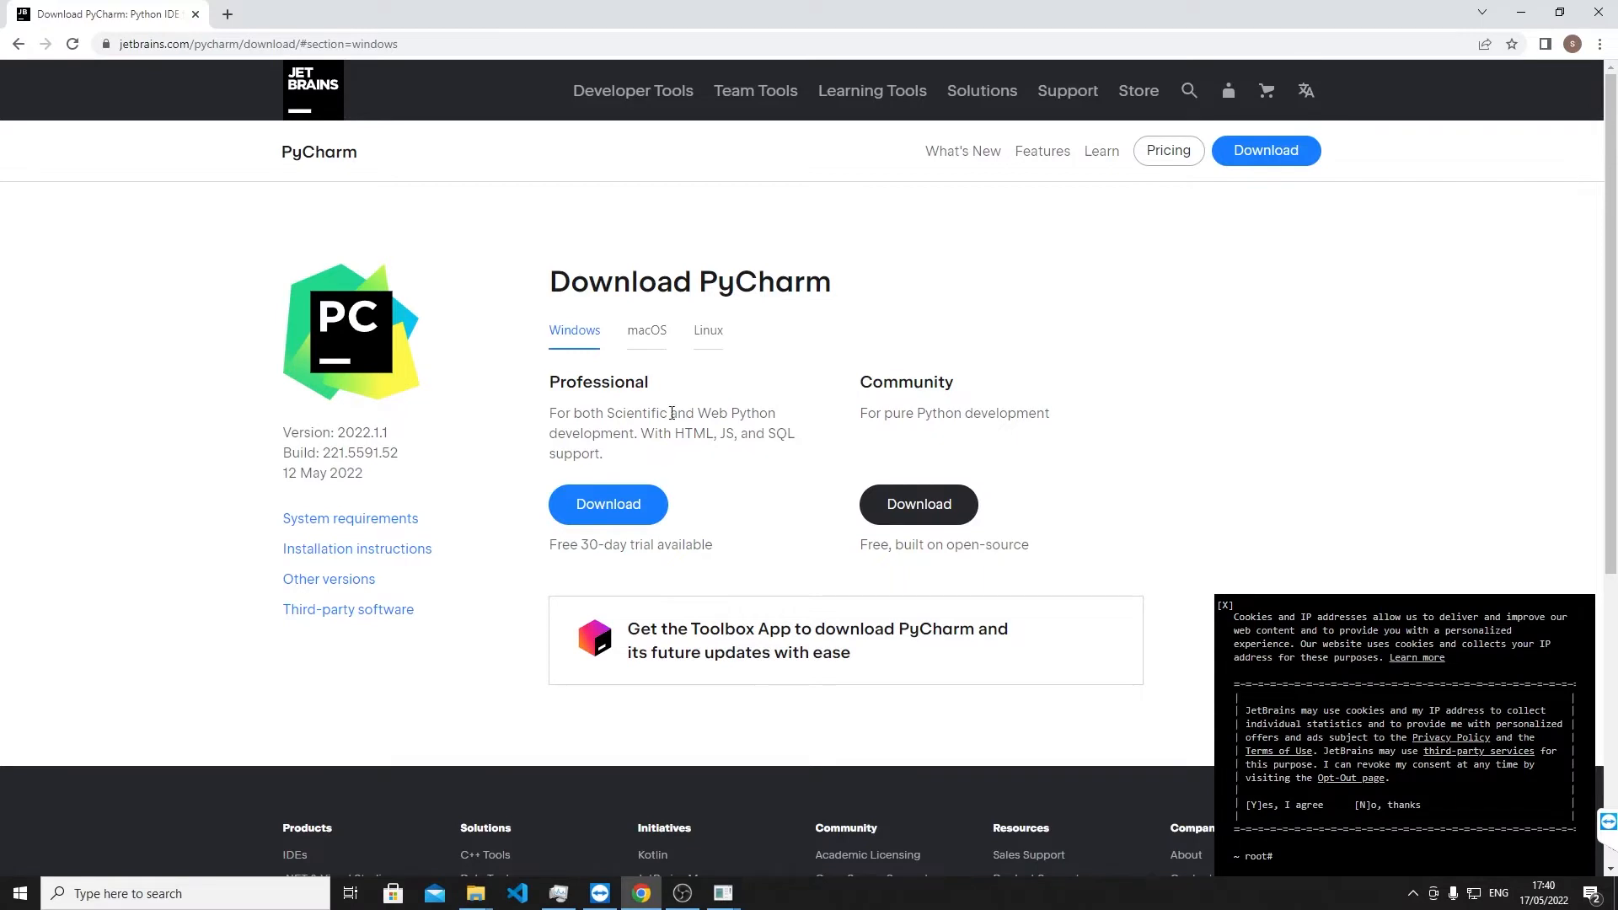
click(932, 508)
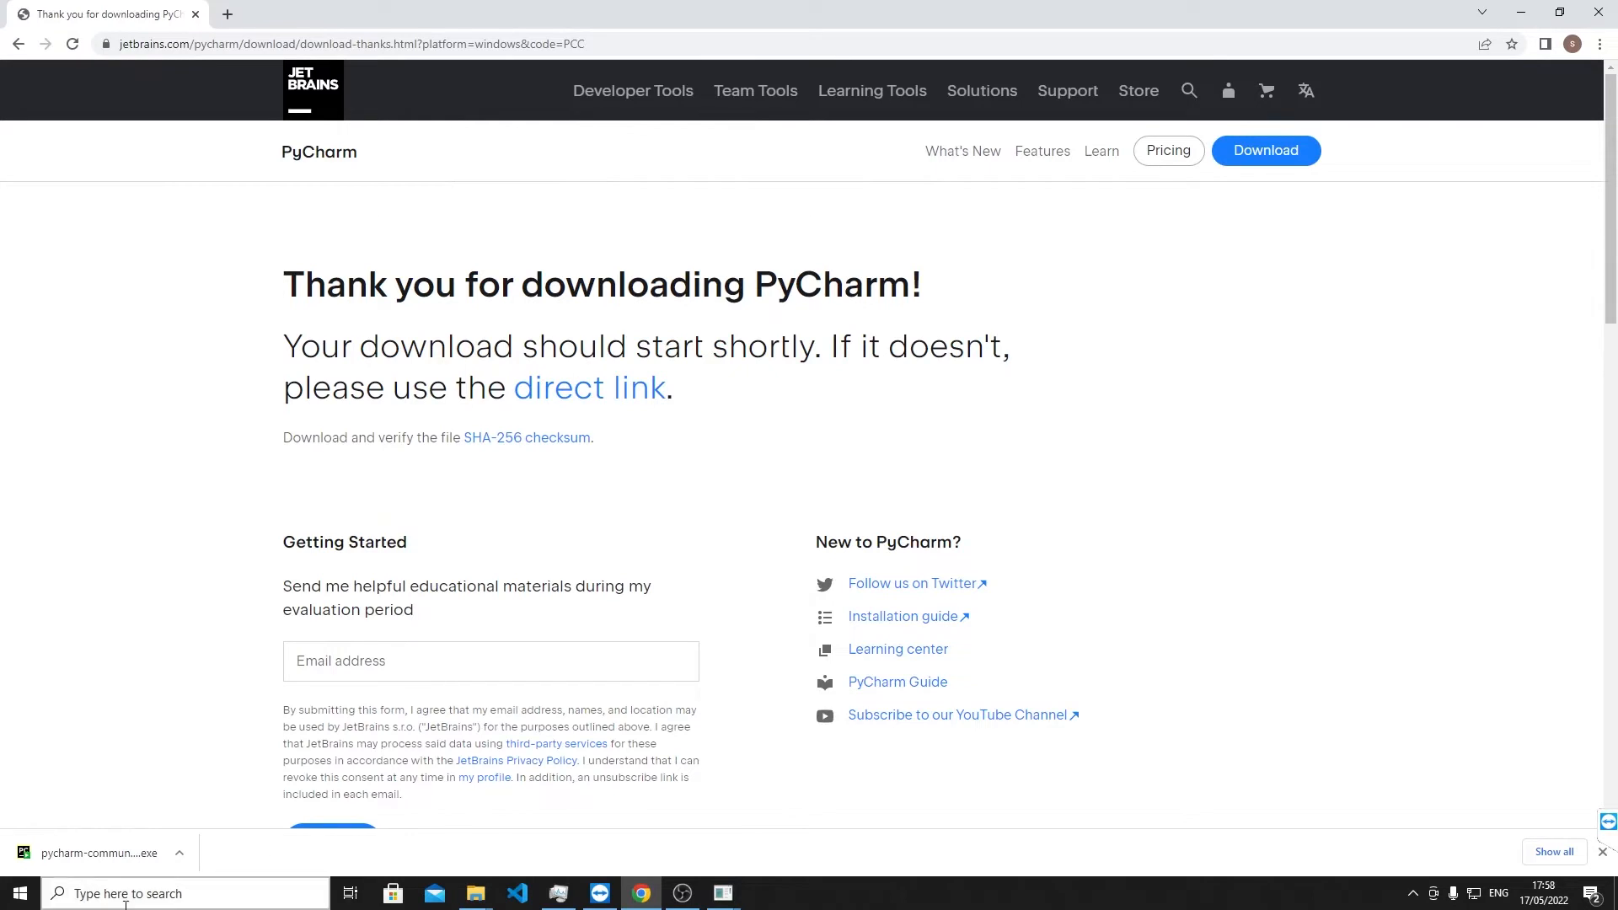
Run the downloaded installer, install PyCharm Community Edition in the default folder, and launch it on finishing
click(79, 866)
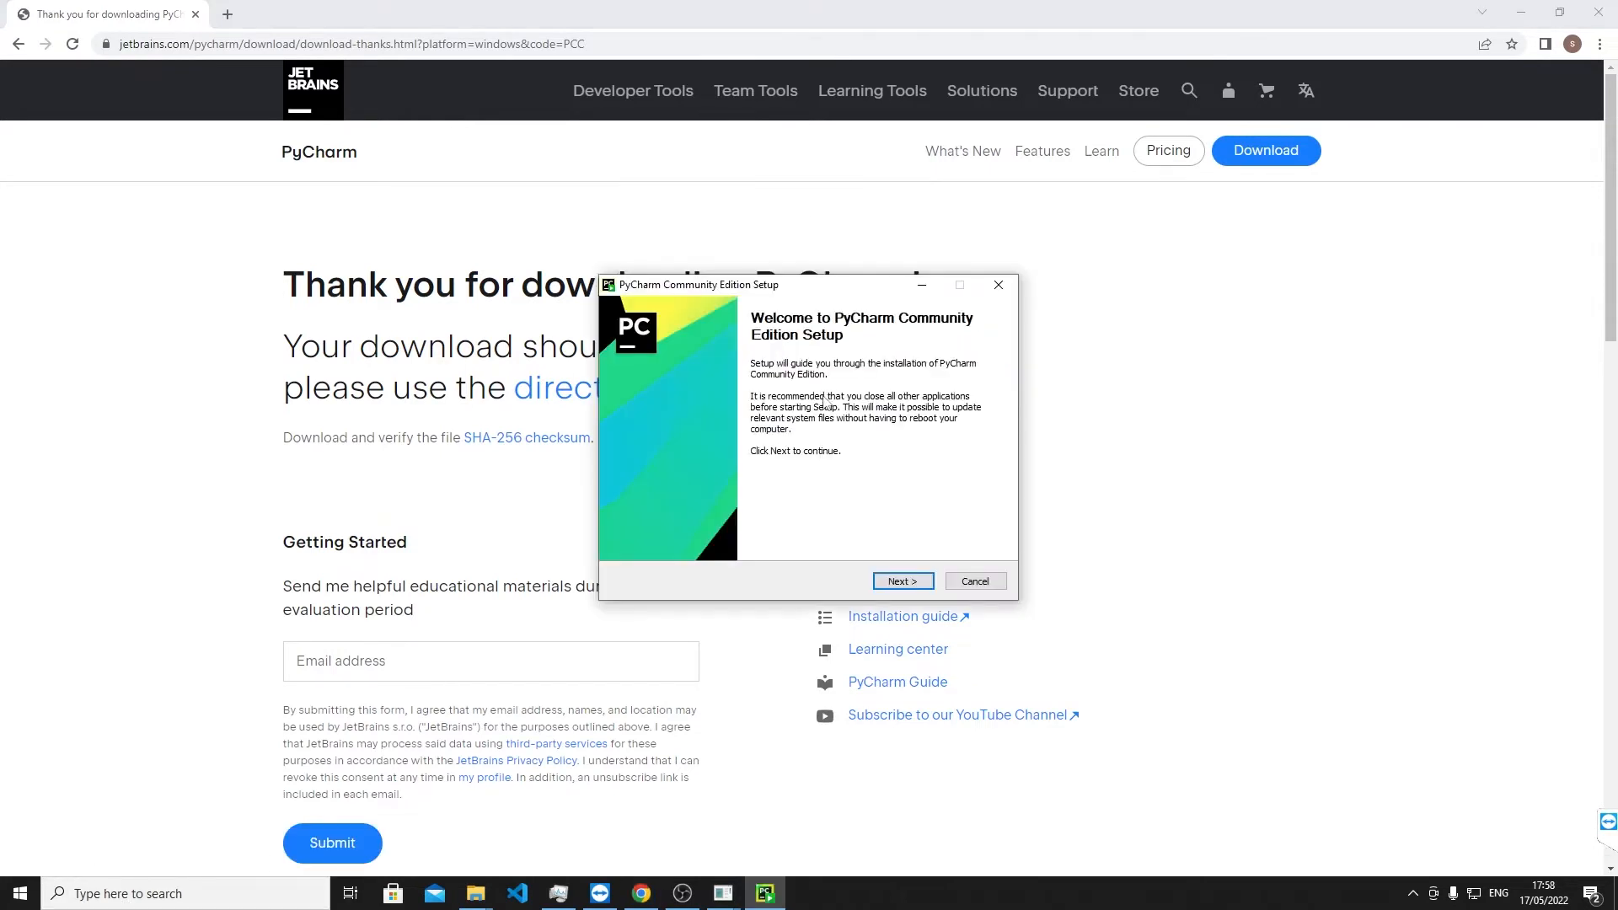
click(894, 584)
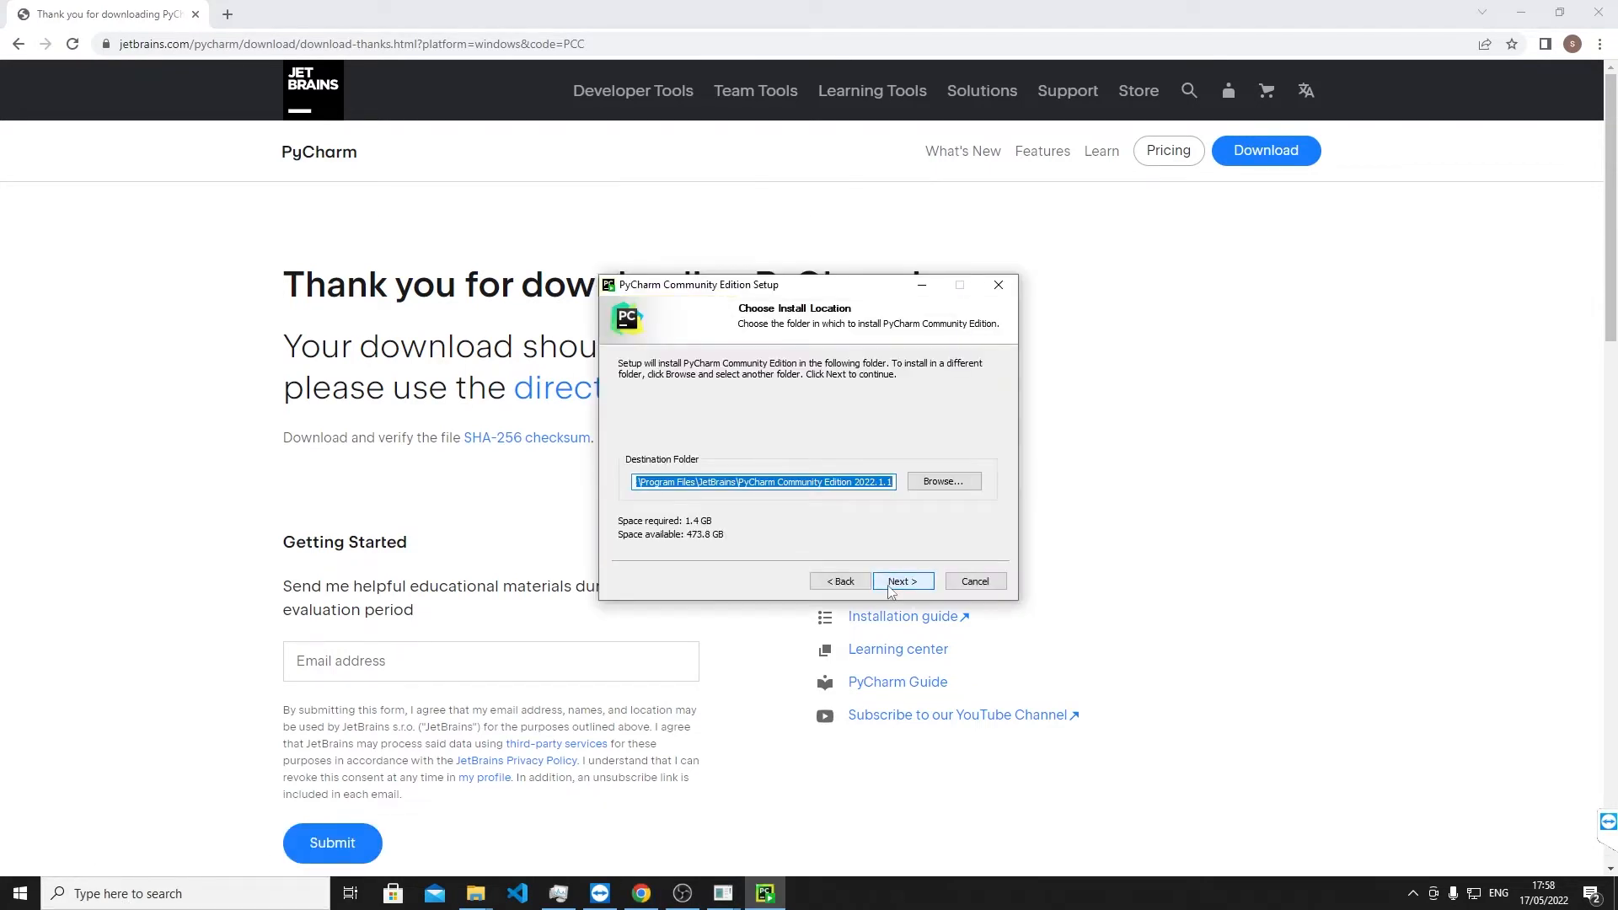
click(767, 481)
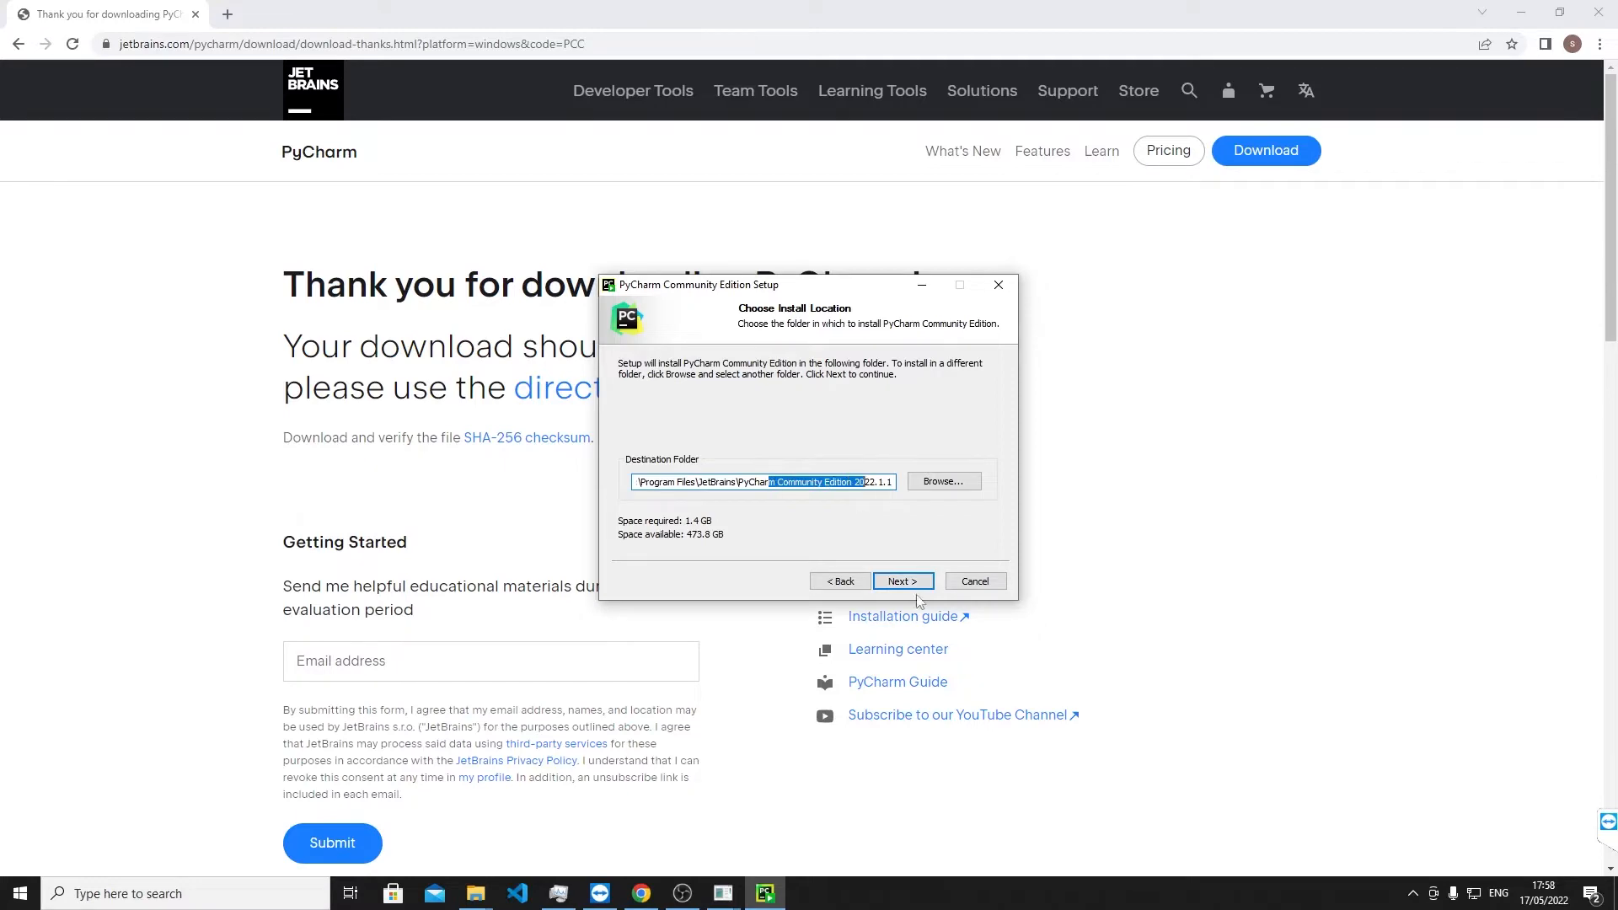
click(897, 585)
click(896, 584)
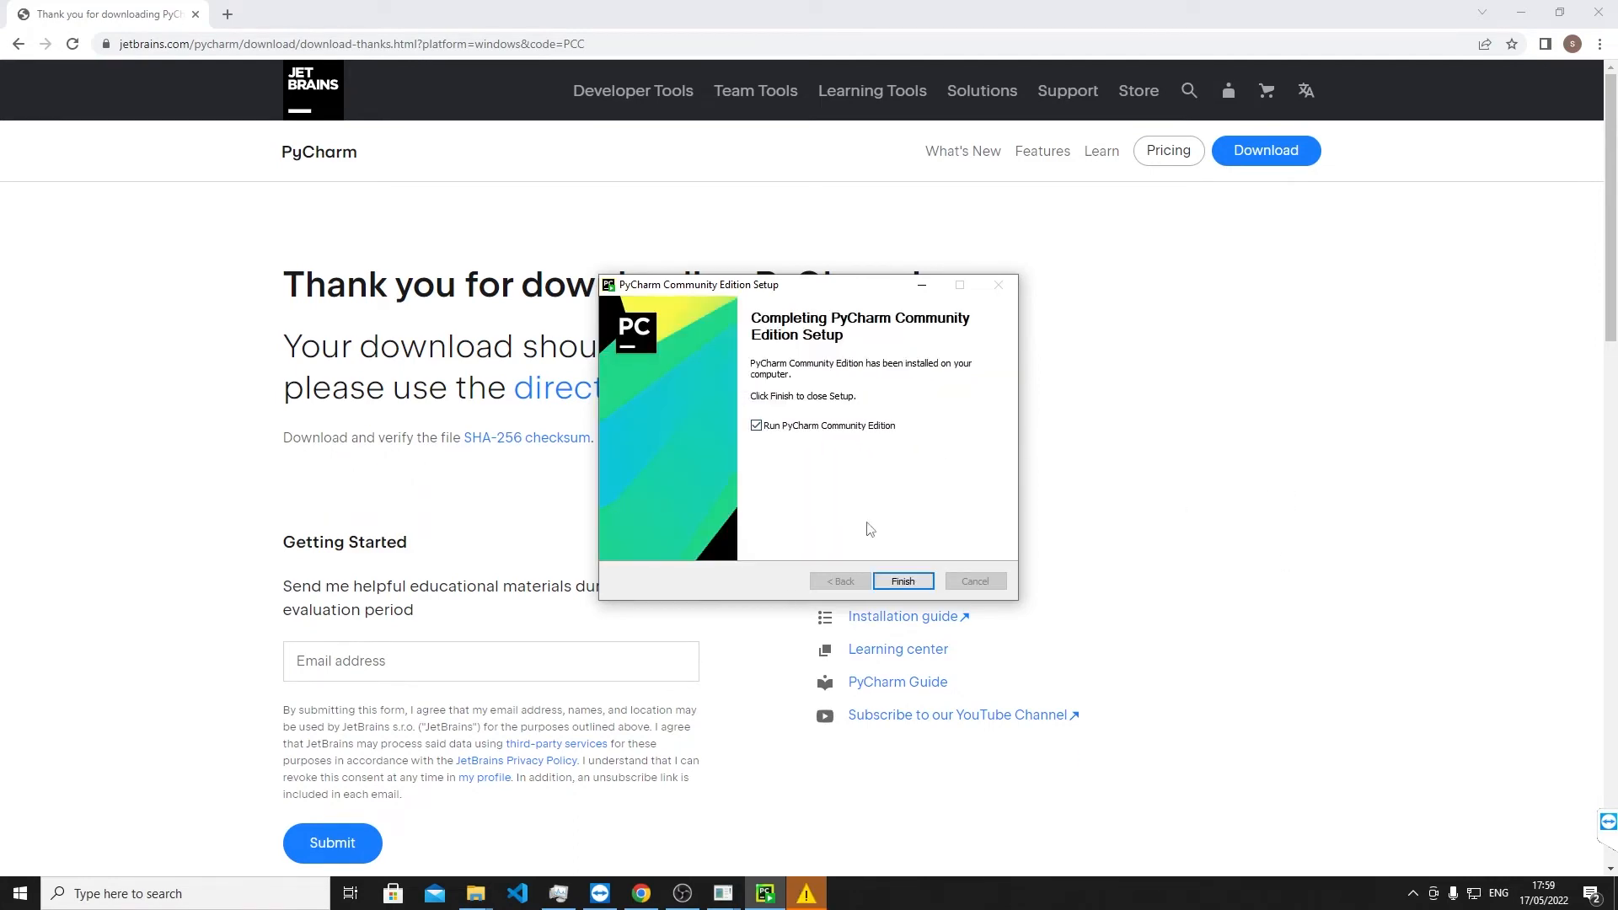
click(900, 581)
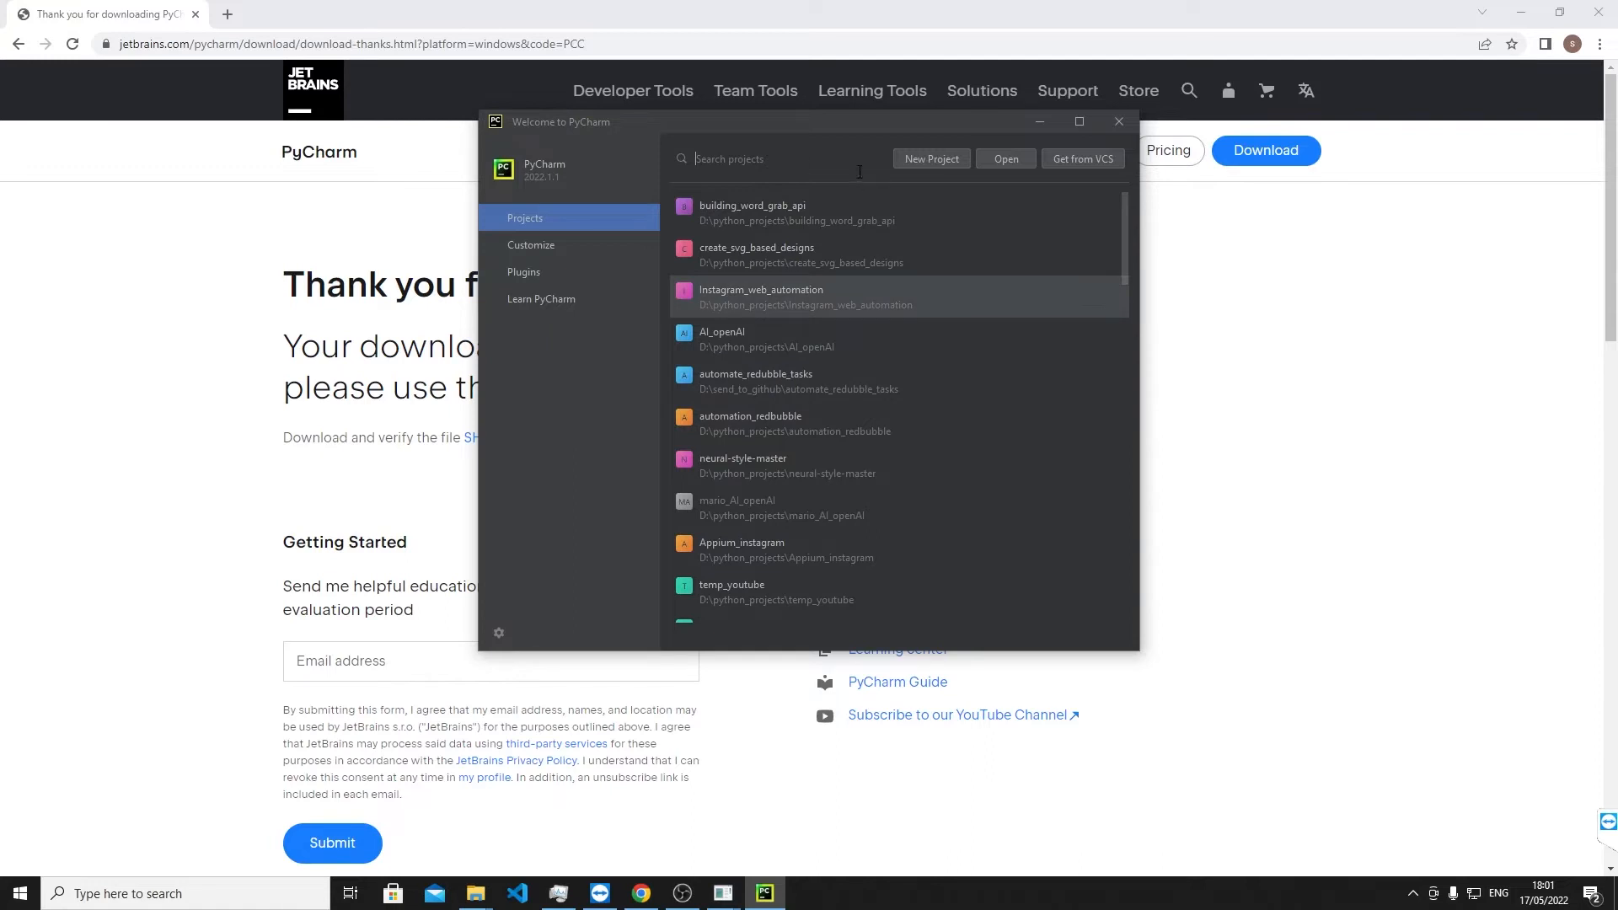
Start a new project and browse for its base directory, selecting the python_projects folder on drive D
click(919, 156)
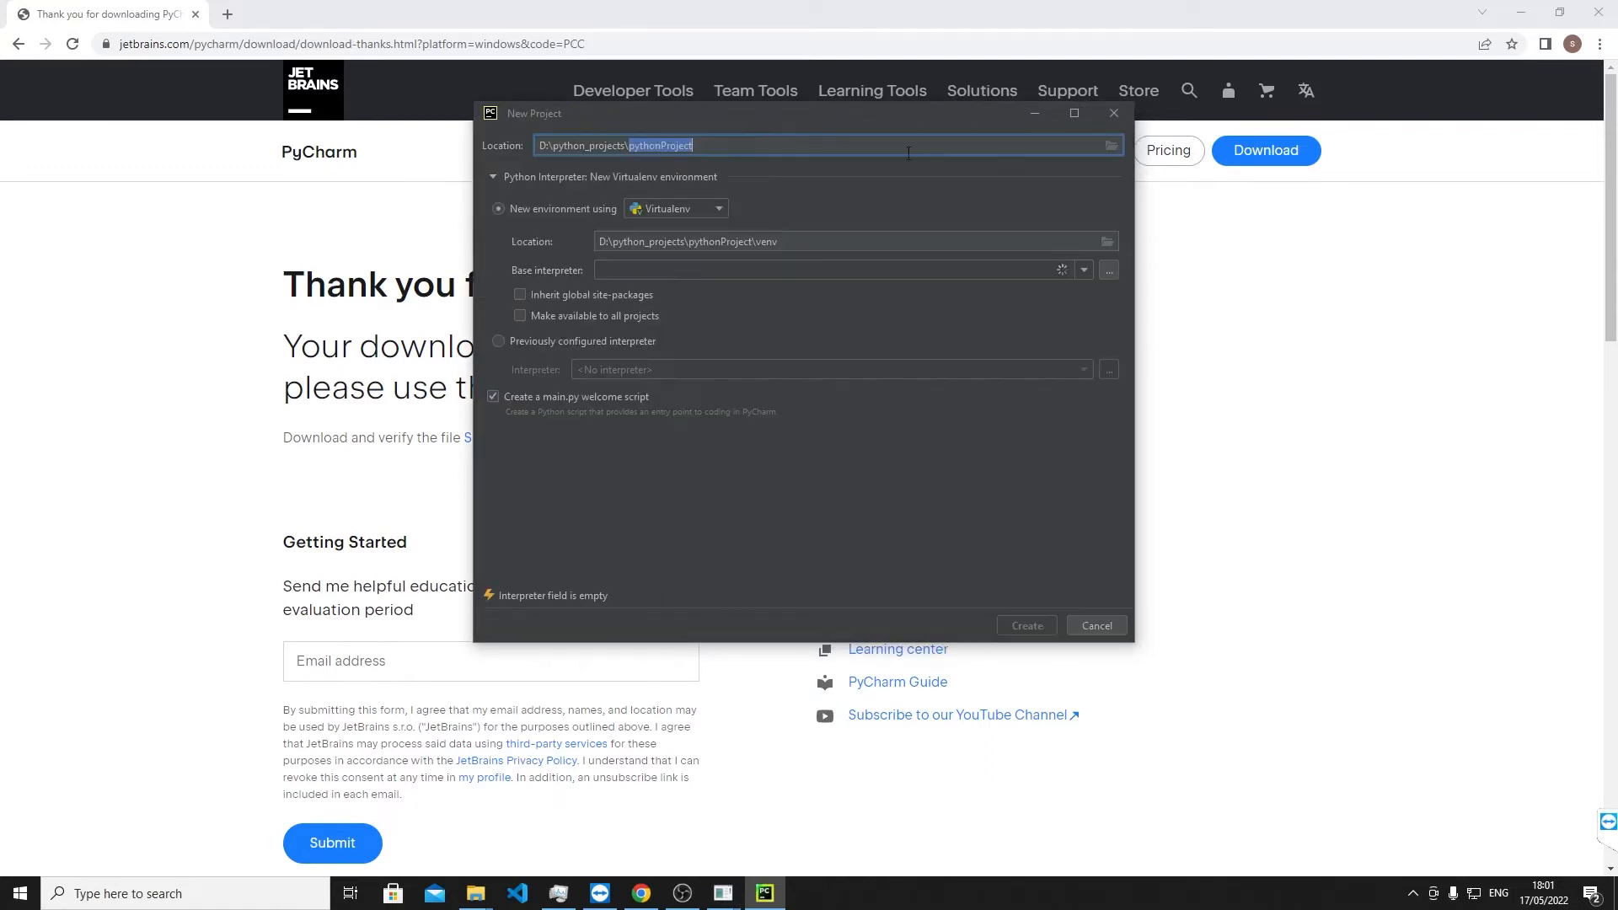
click(1112, 148)
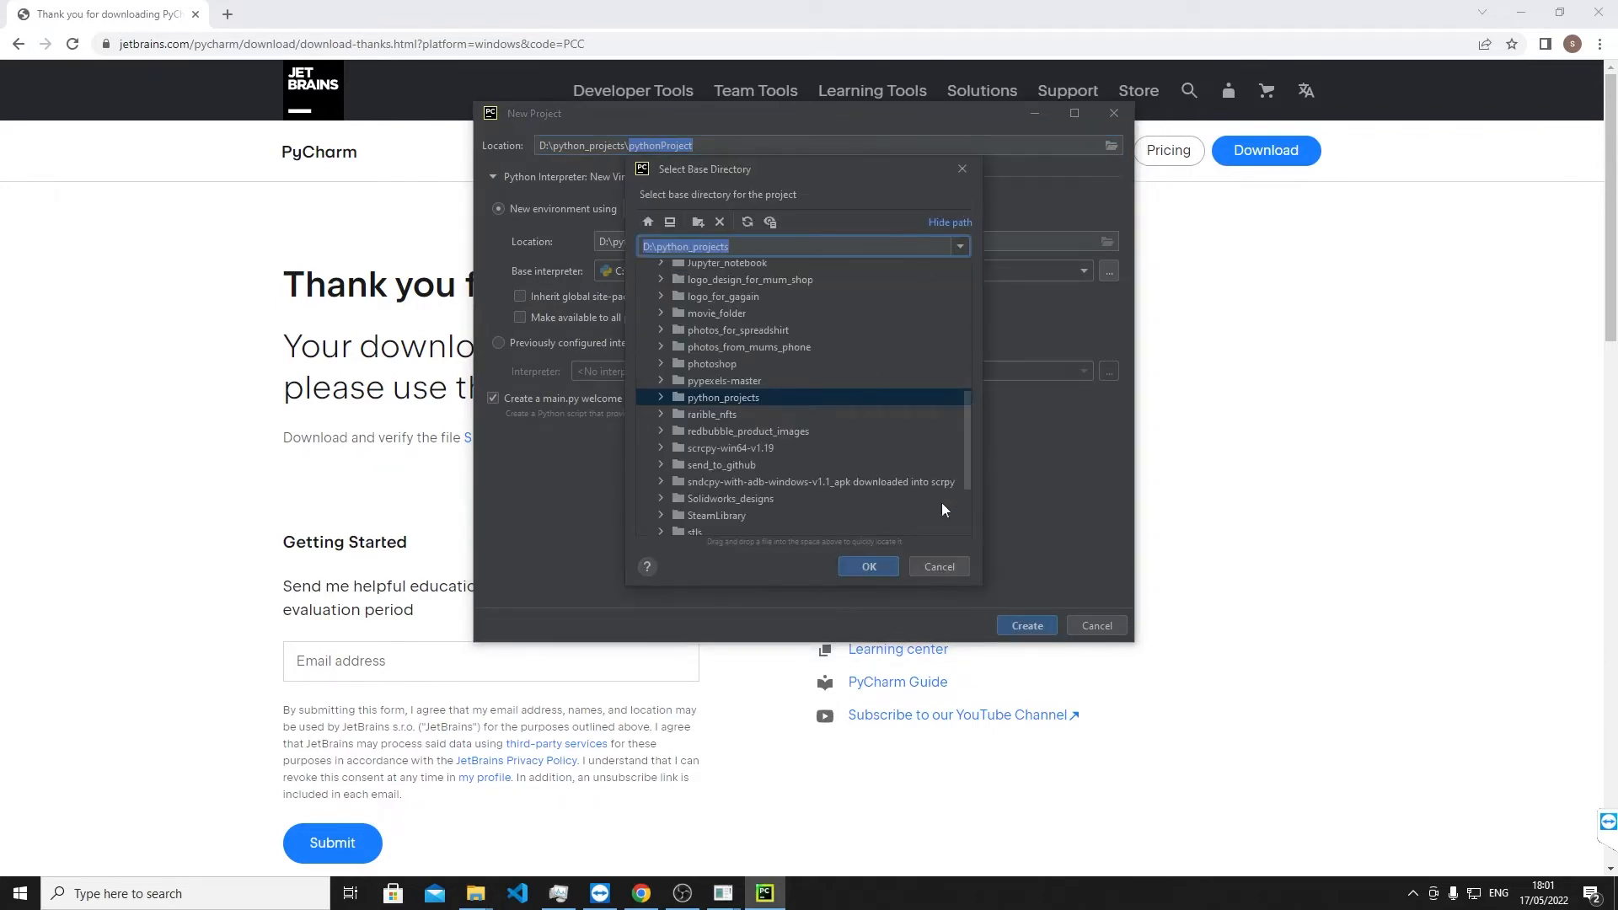
drag(981, 582, 1335, 765)
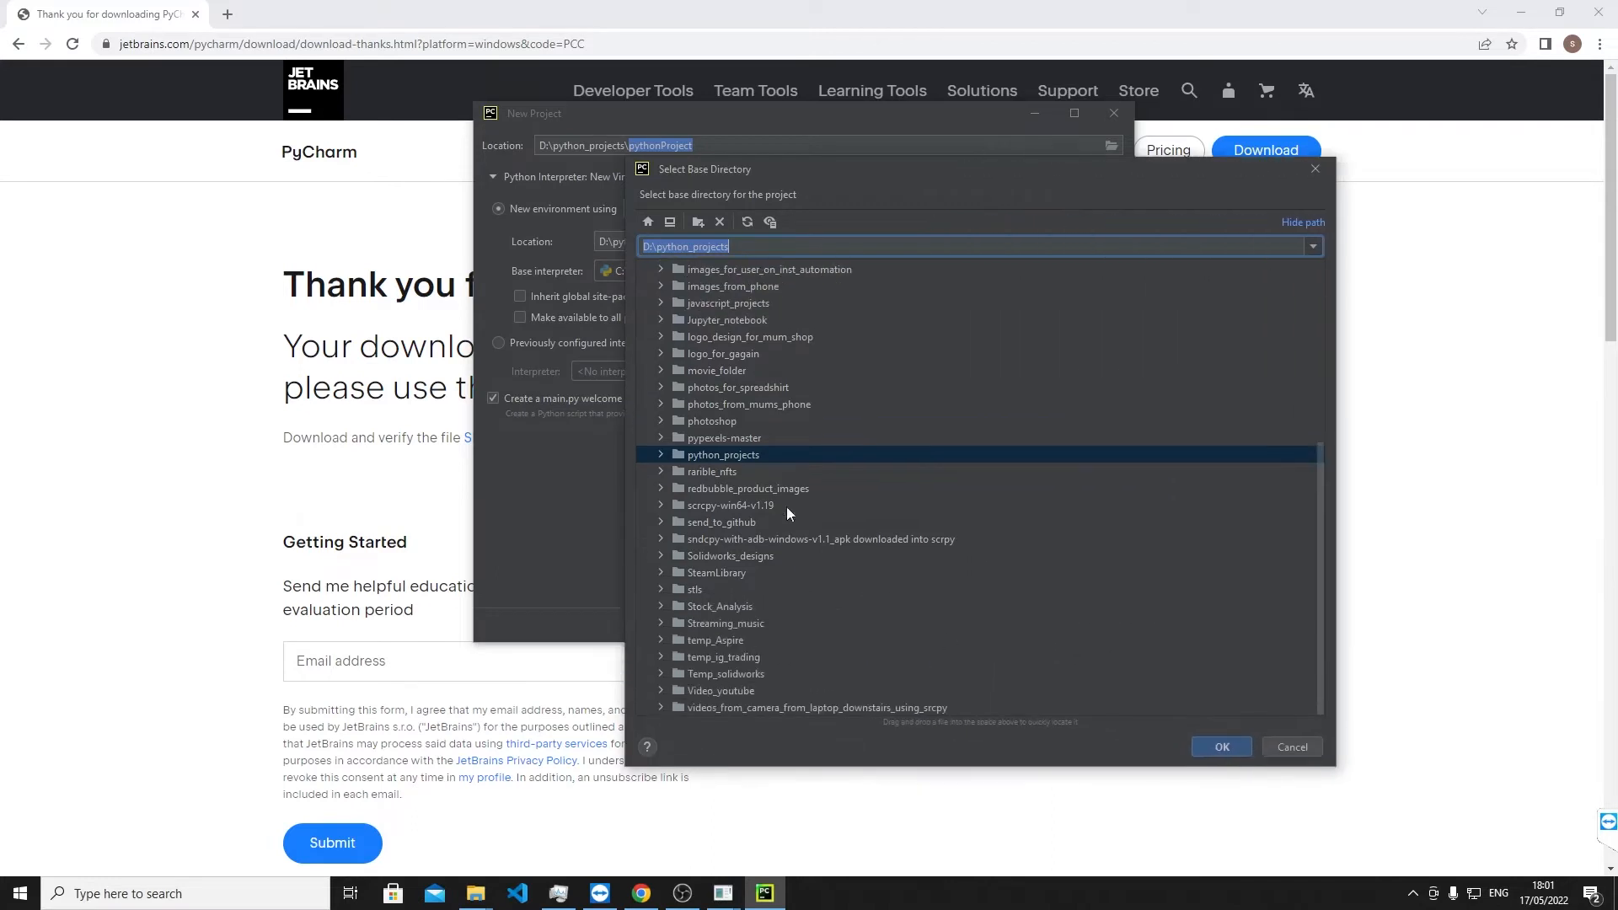
click(660, 455)
scroll(902, 488, down, 5)
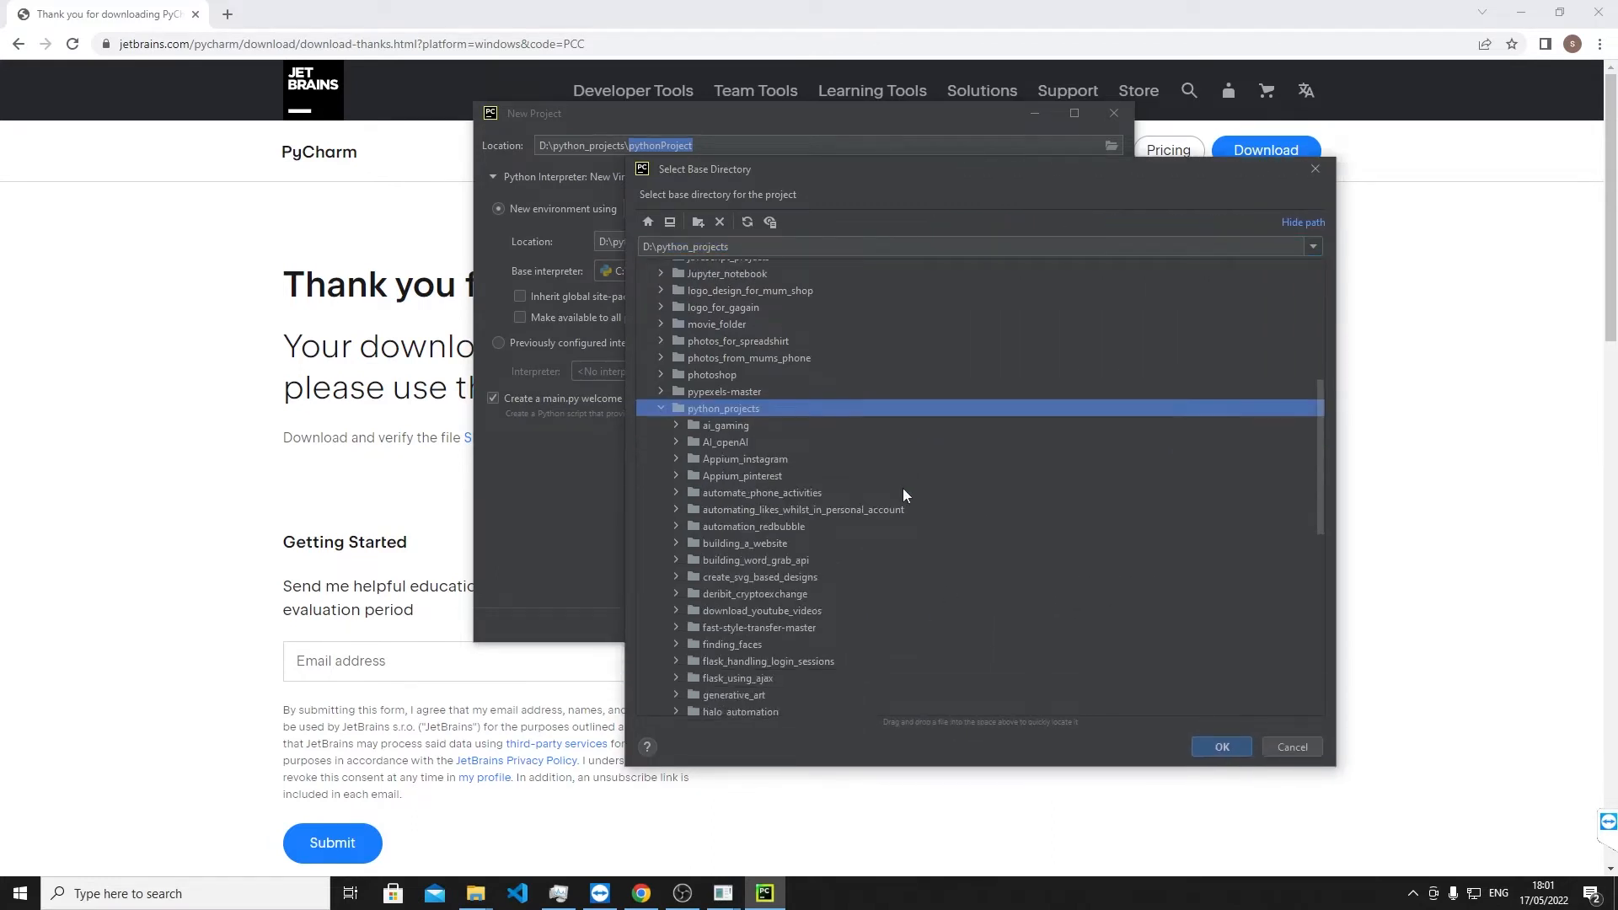
scroll(903, 488, up, 4)
click(752, 391)
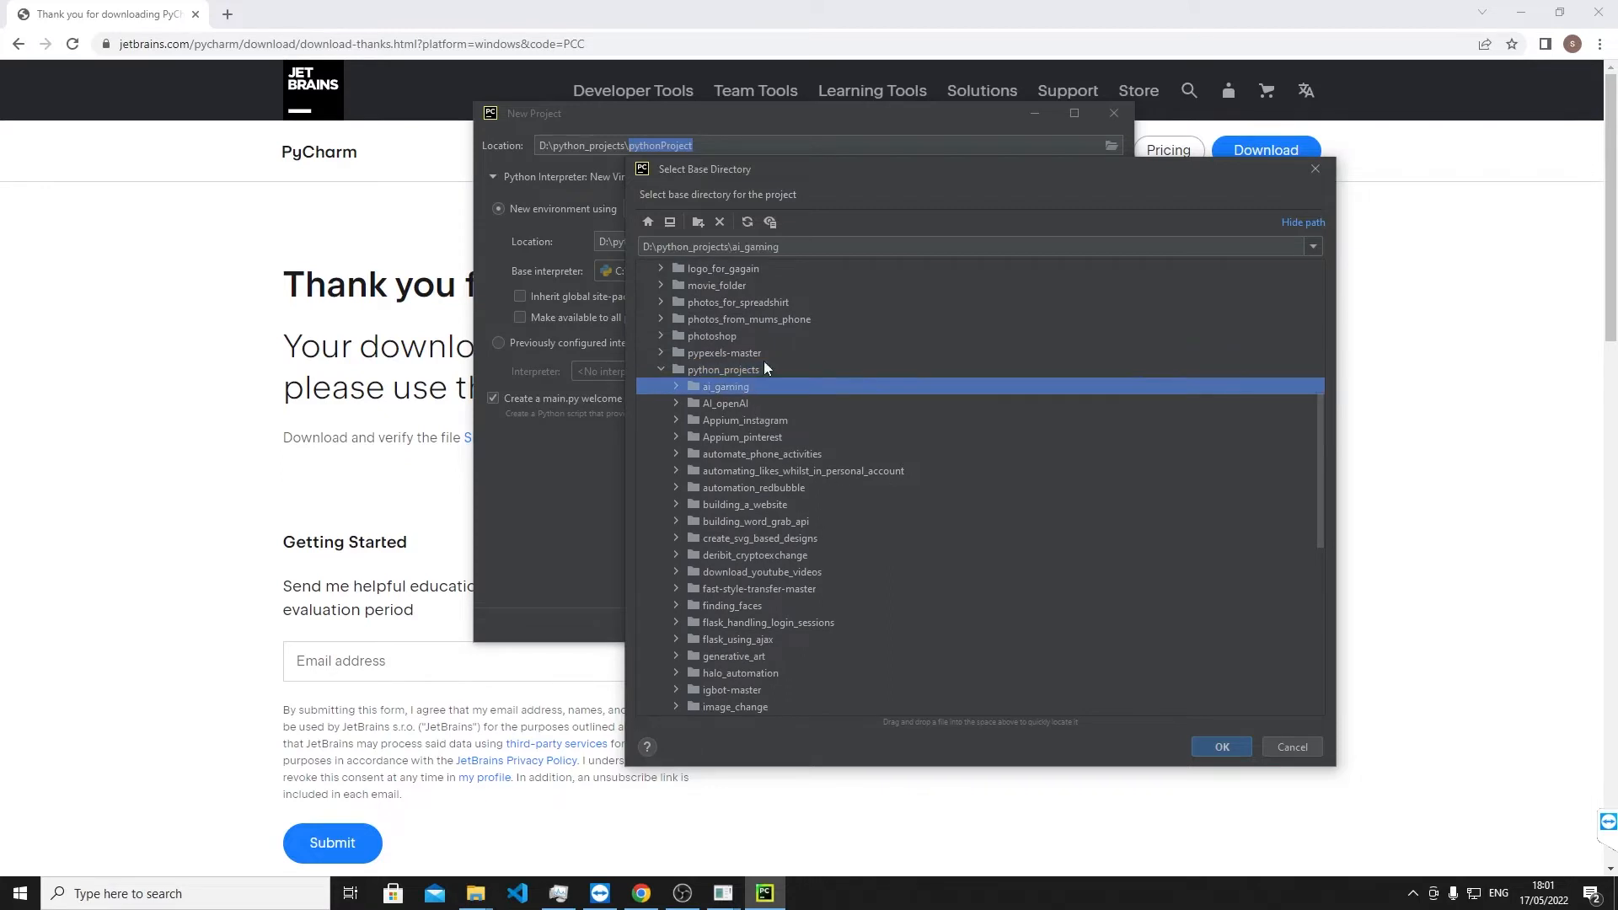
click(713, 371)
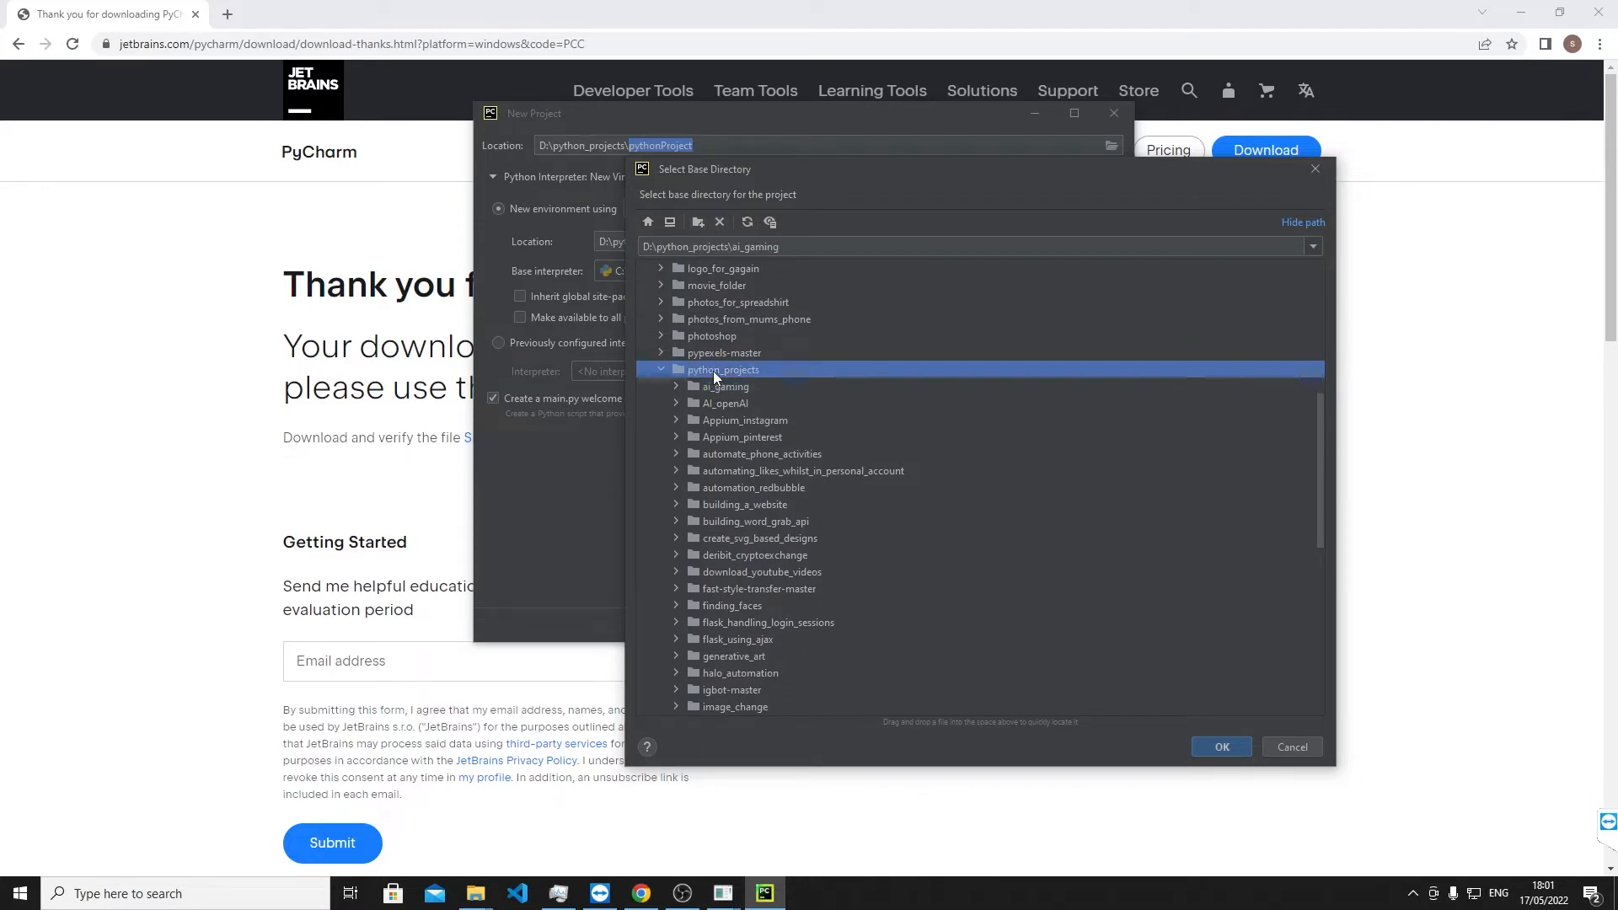
Create a folder named youtube_tut inside python_projects and use it as the project location
click(699, 222)
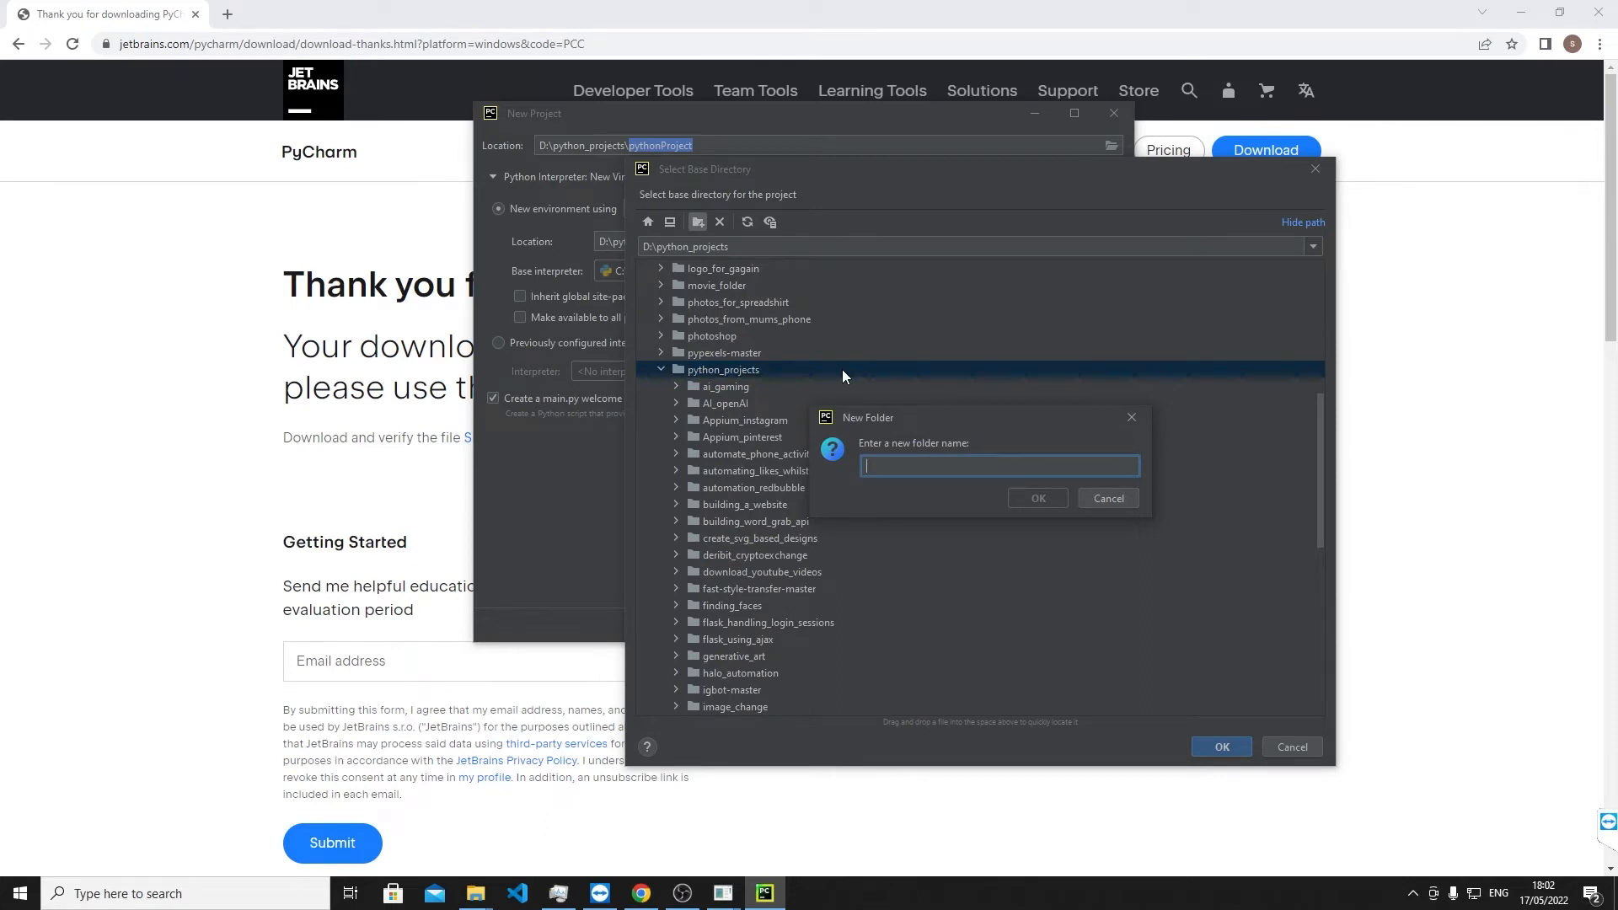
text(youtube_tut)
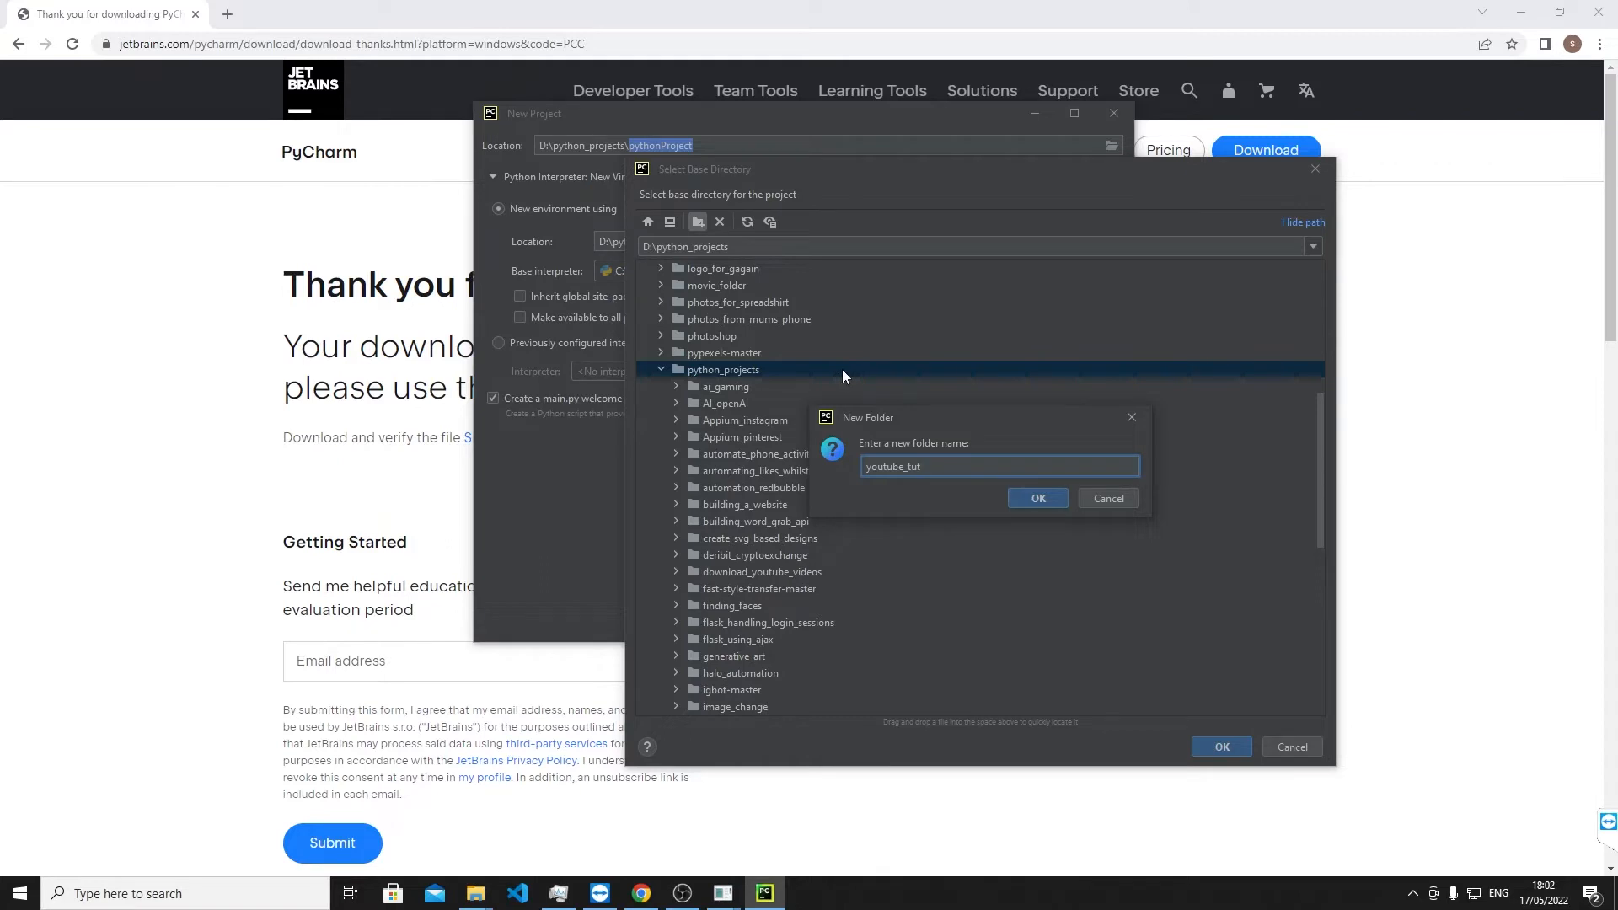
click(1039, 499)
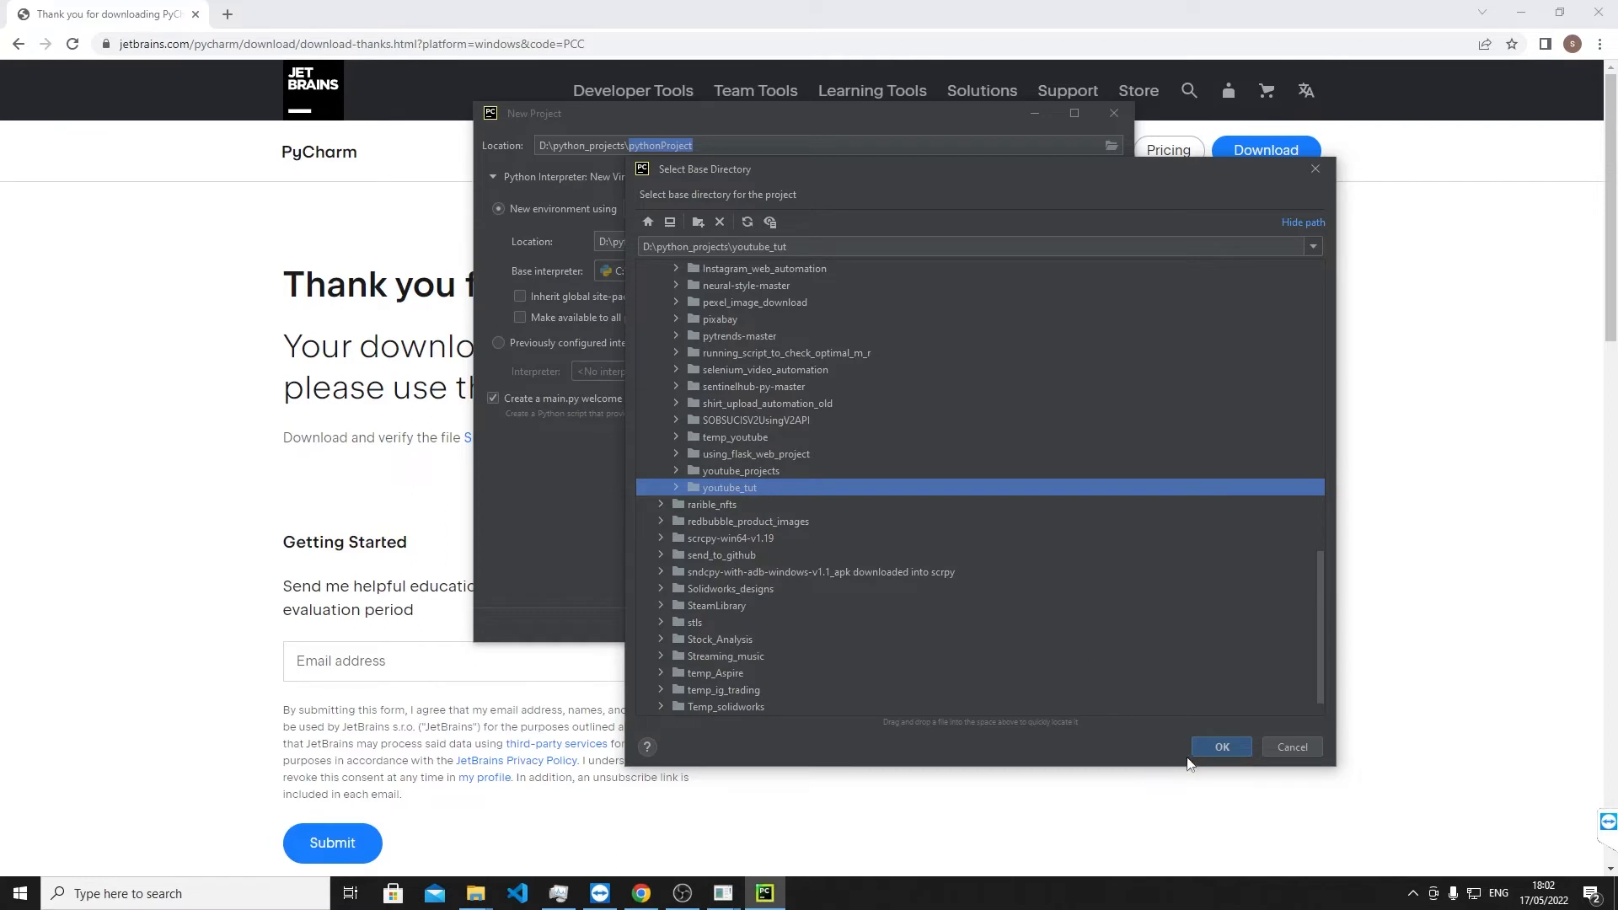
click(1214, 749)
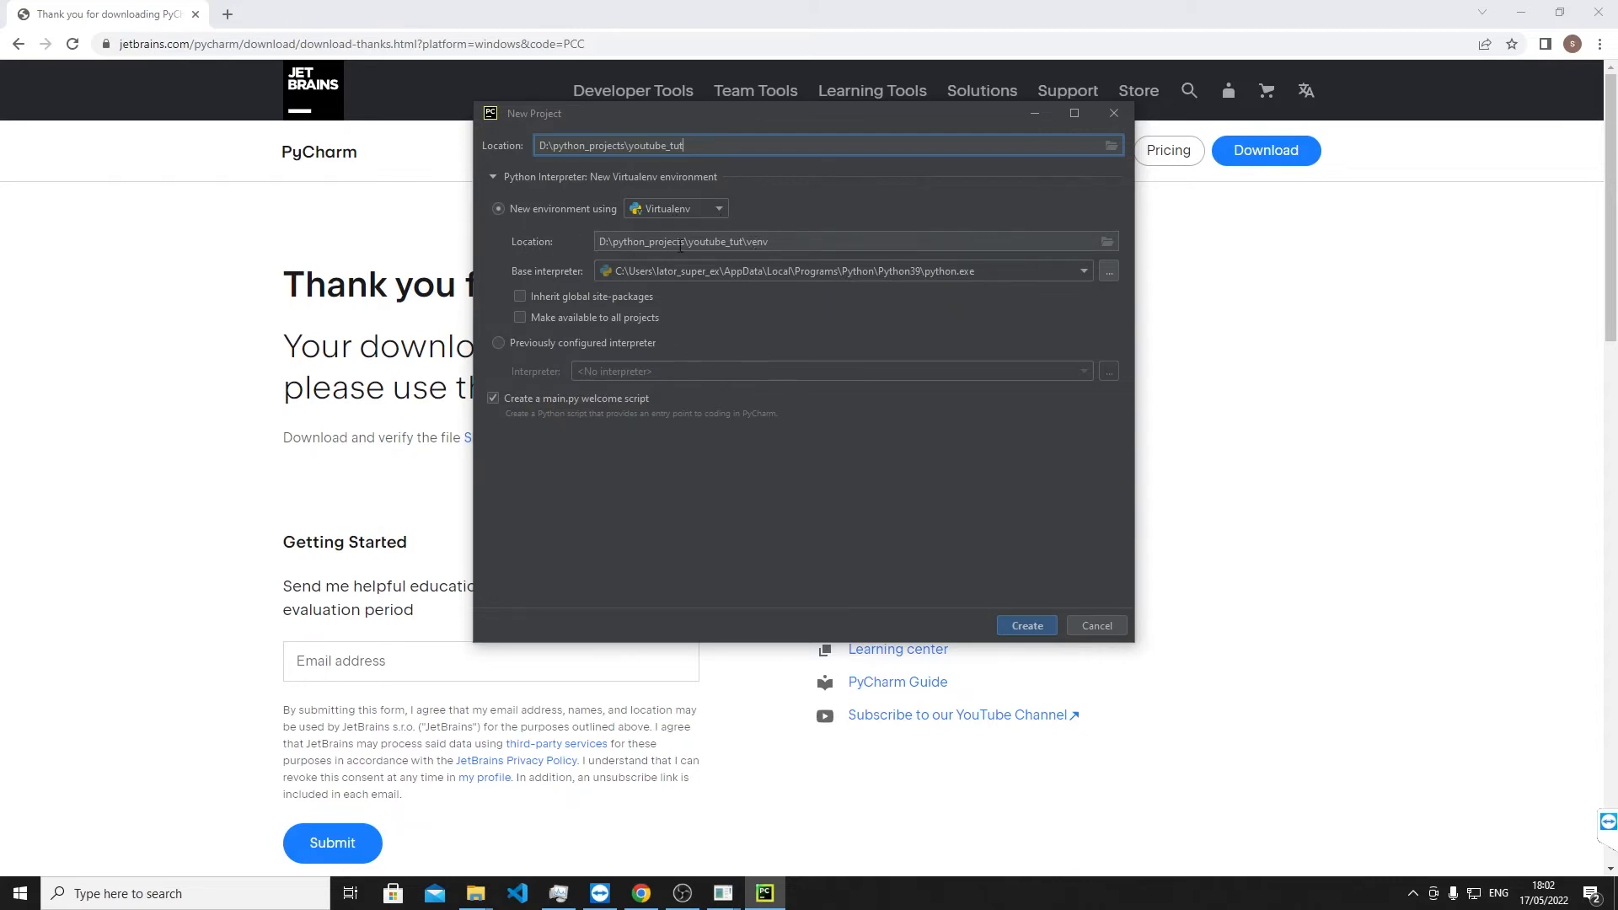
Create the youtube_tut project with a new Virtualenv environment in its venv folder, and dismiss the shared indexes notification
drag(689, 244, 751, 246)
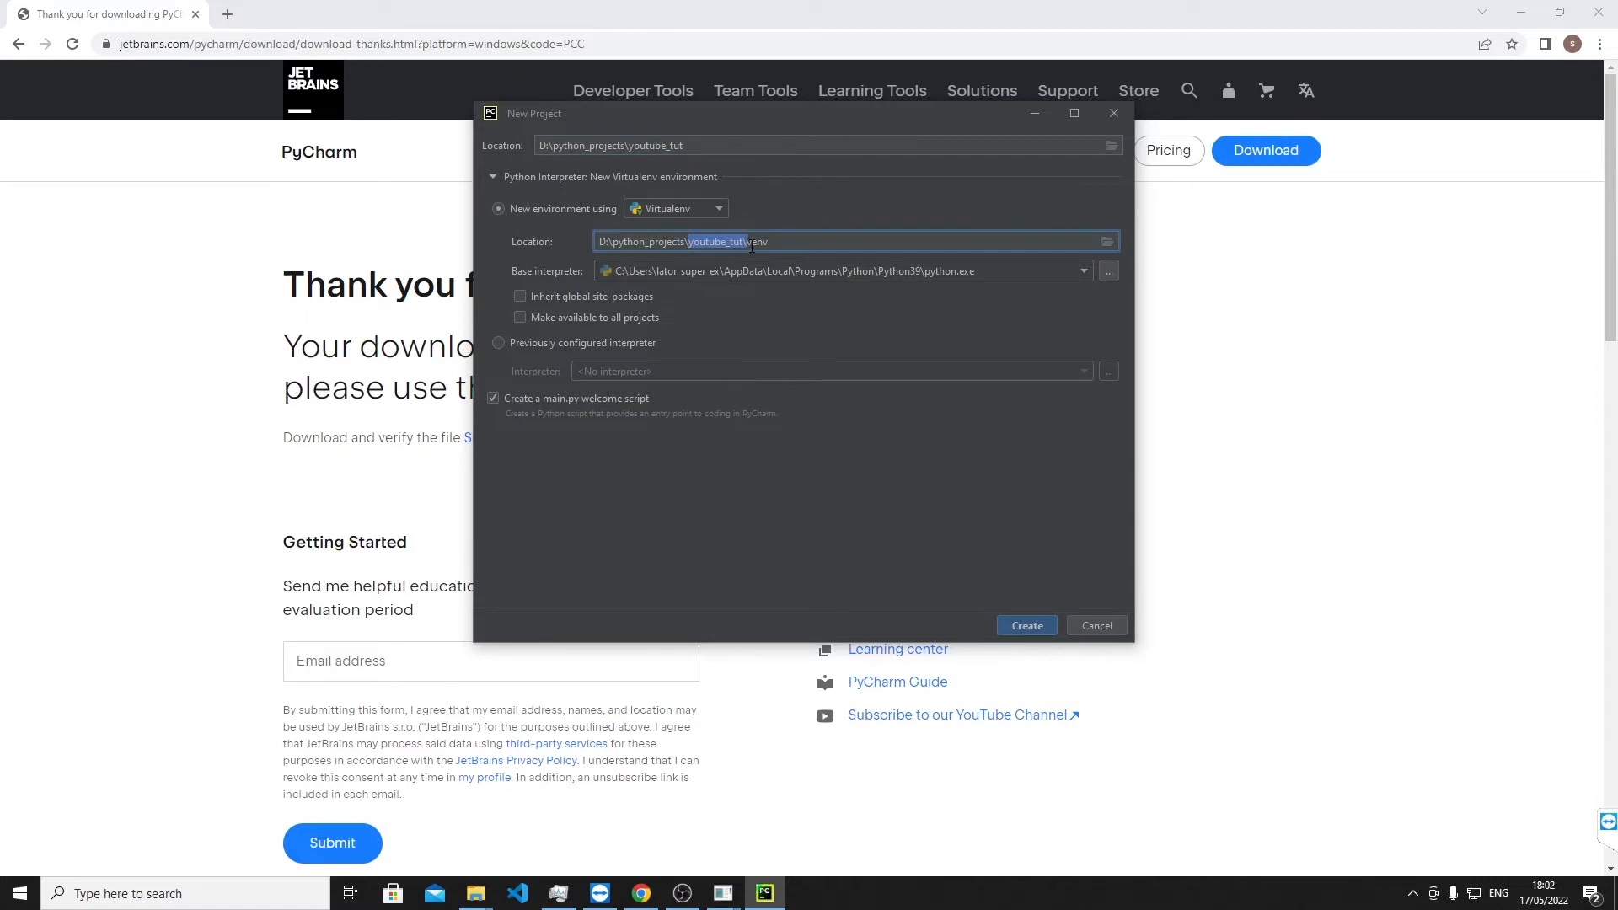
click(772, 243)
click(1020, 632)
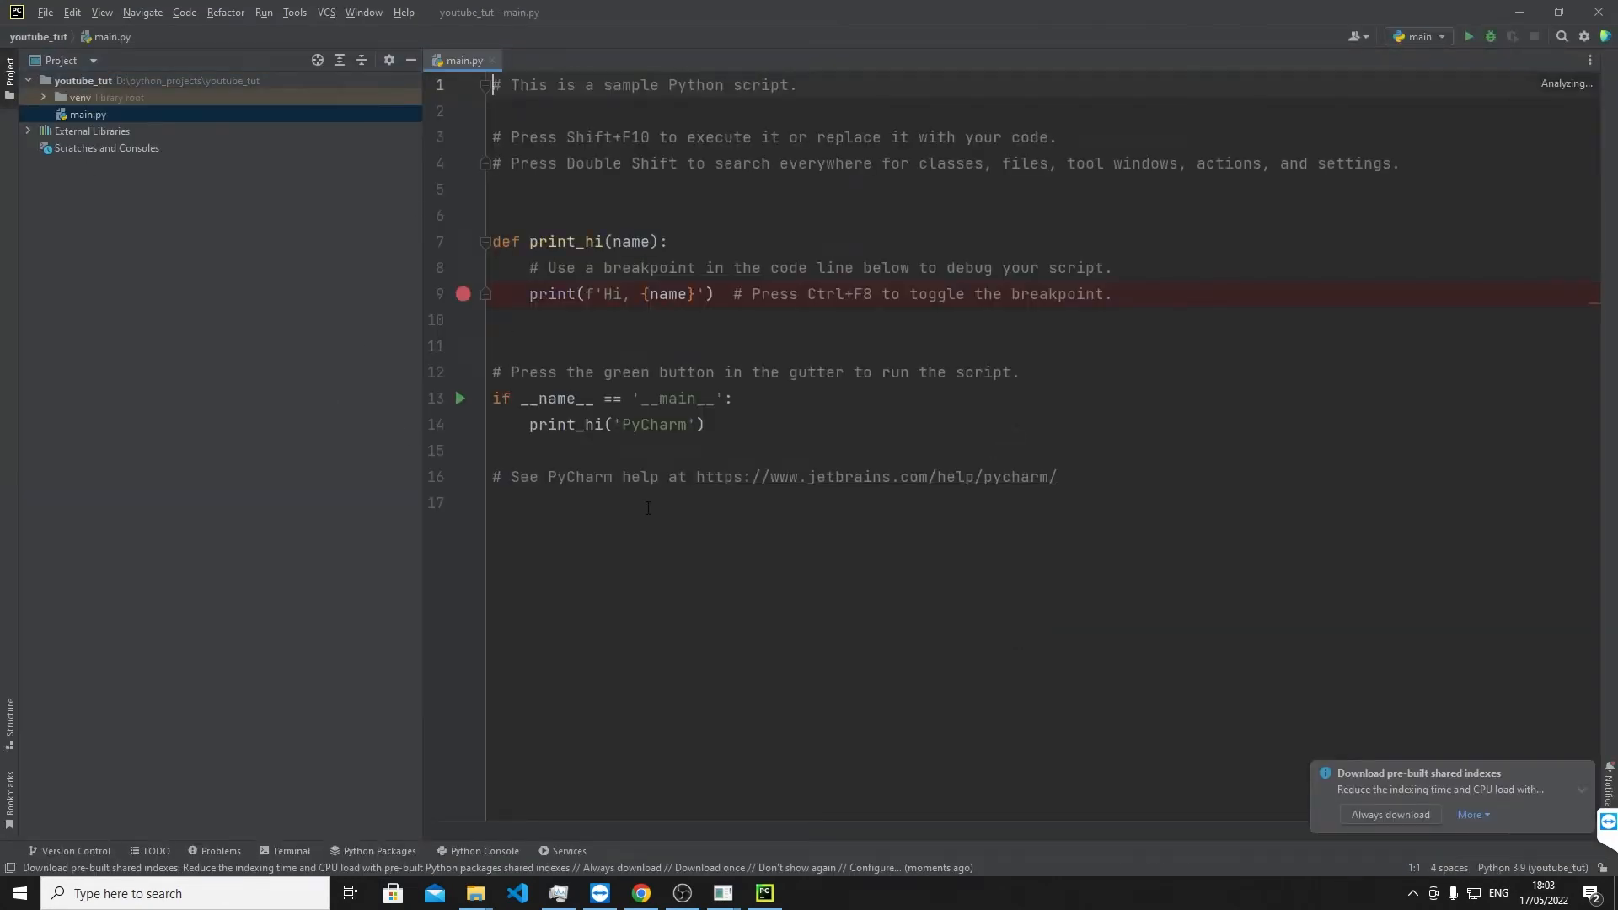
click(1582, 774)
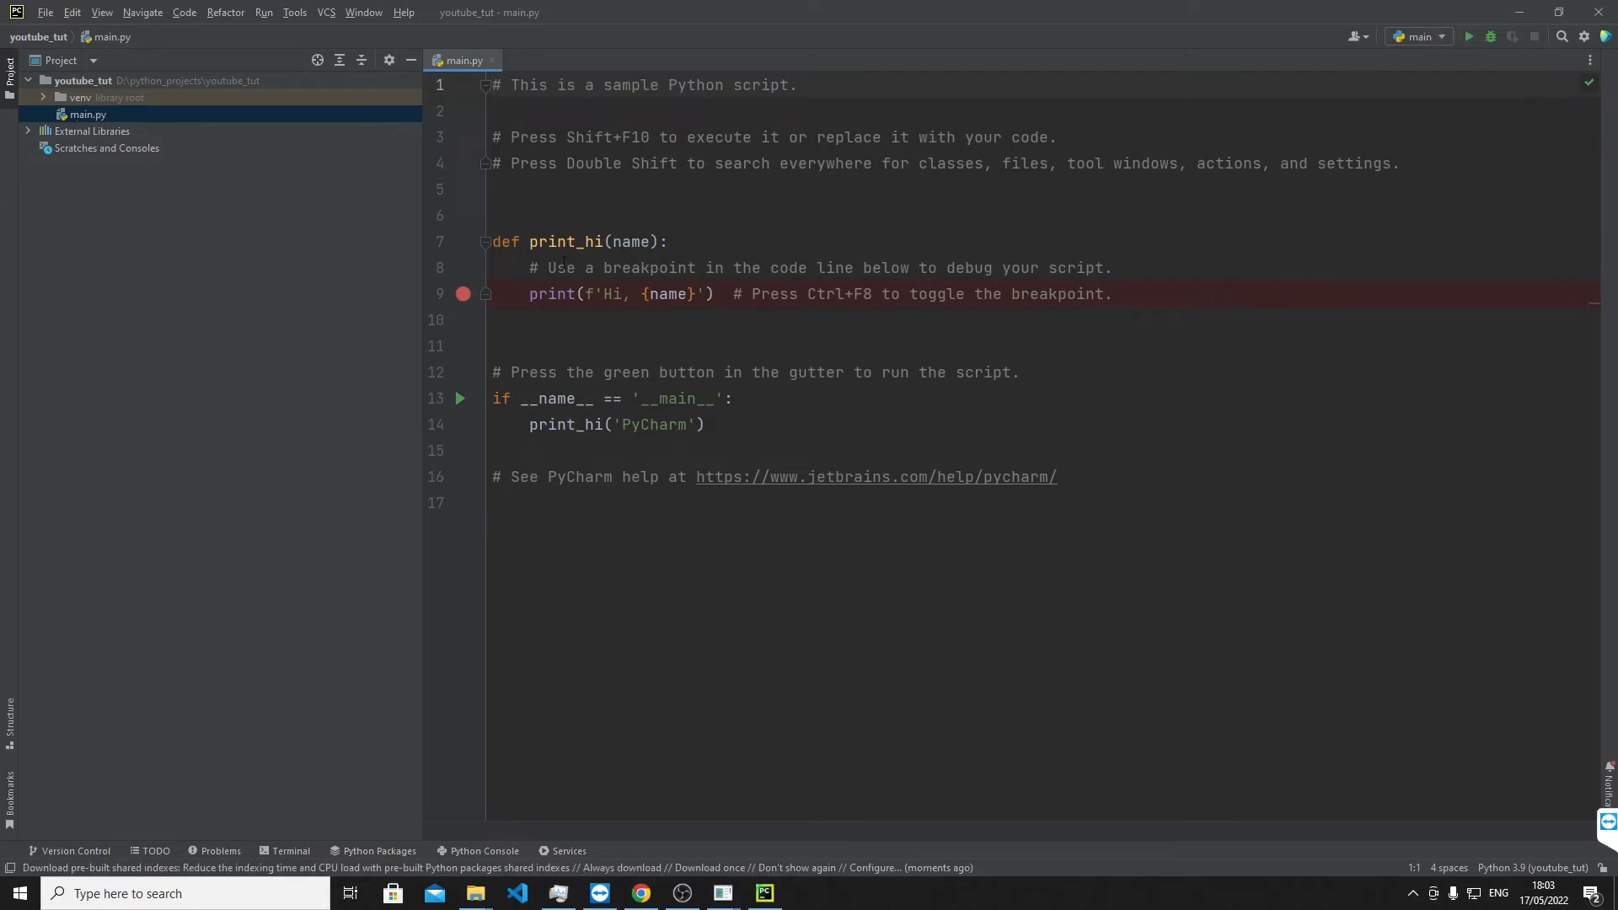
Review the sample code in main.py and the text passed to print_hi, and run the script
drag(493, 503, 470, 99)
click(851, 206)
drag(622, 428, 678, 425)
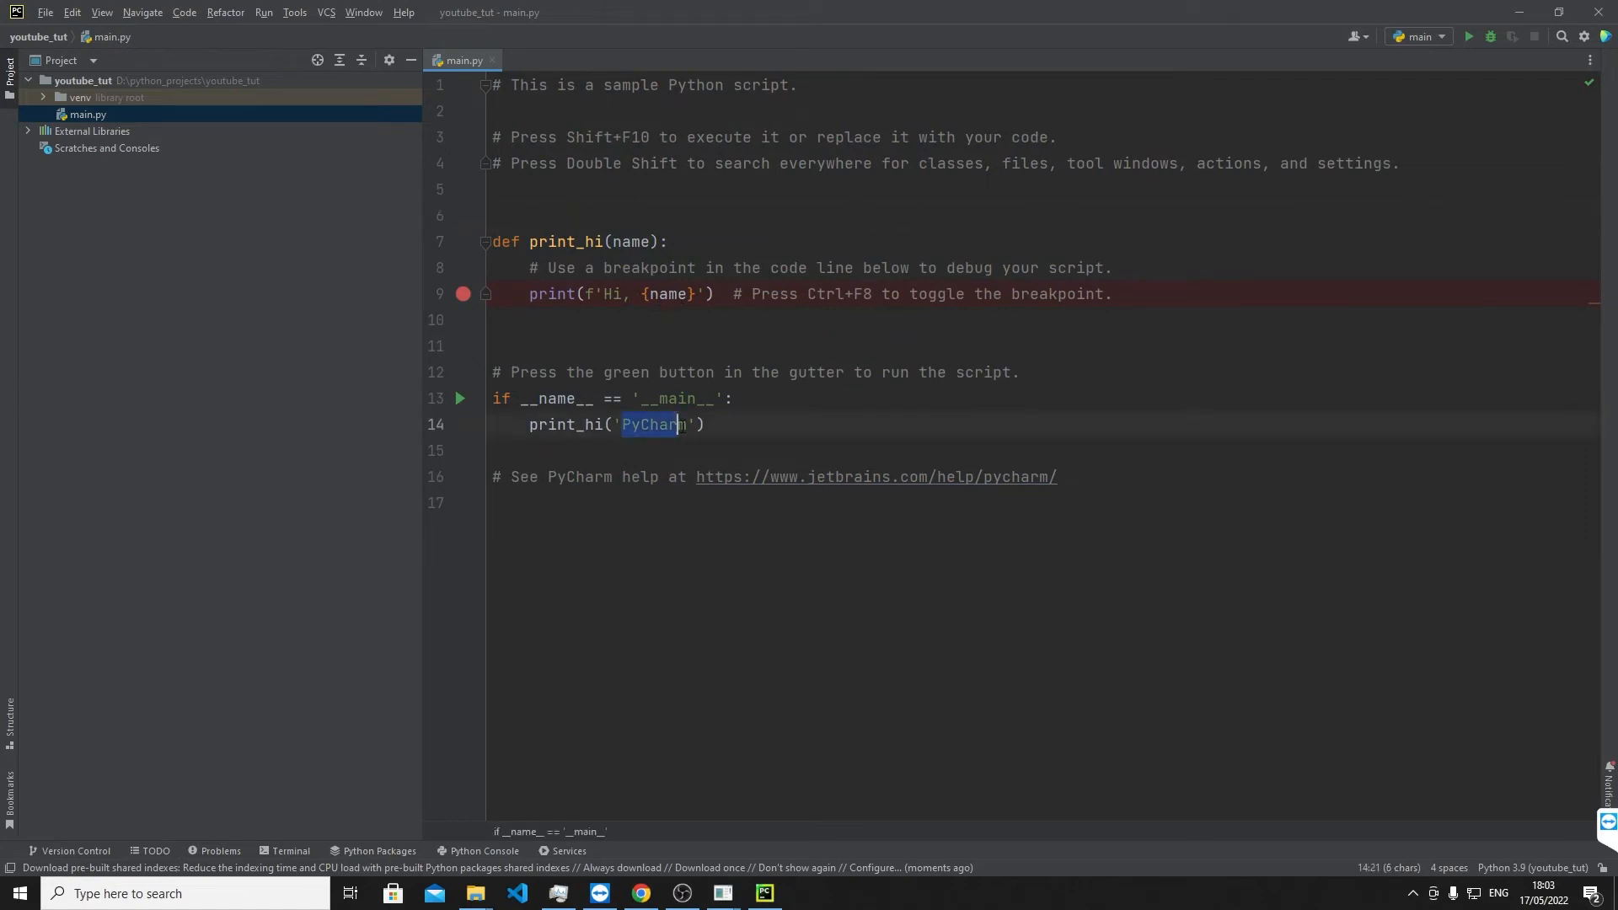
click(460, 398)
key(Escape)
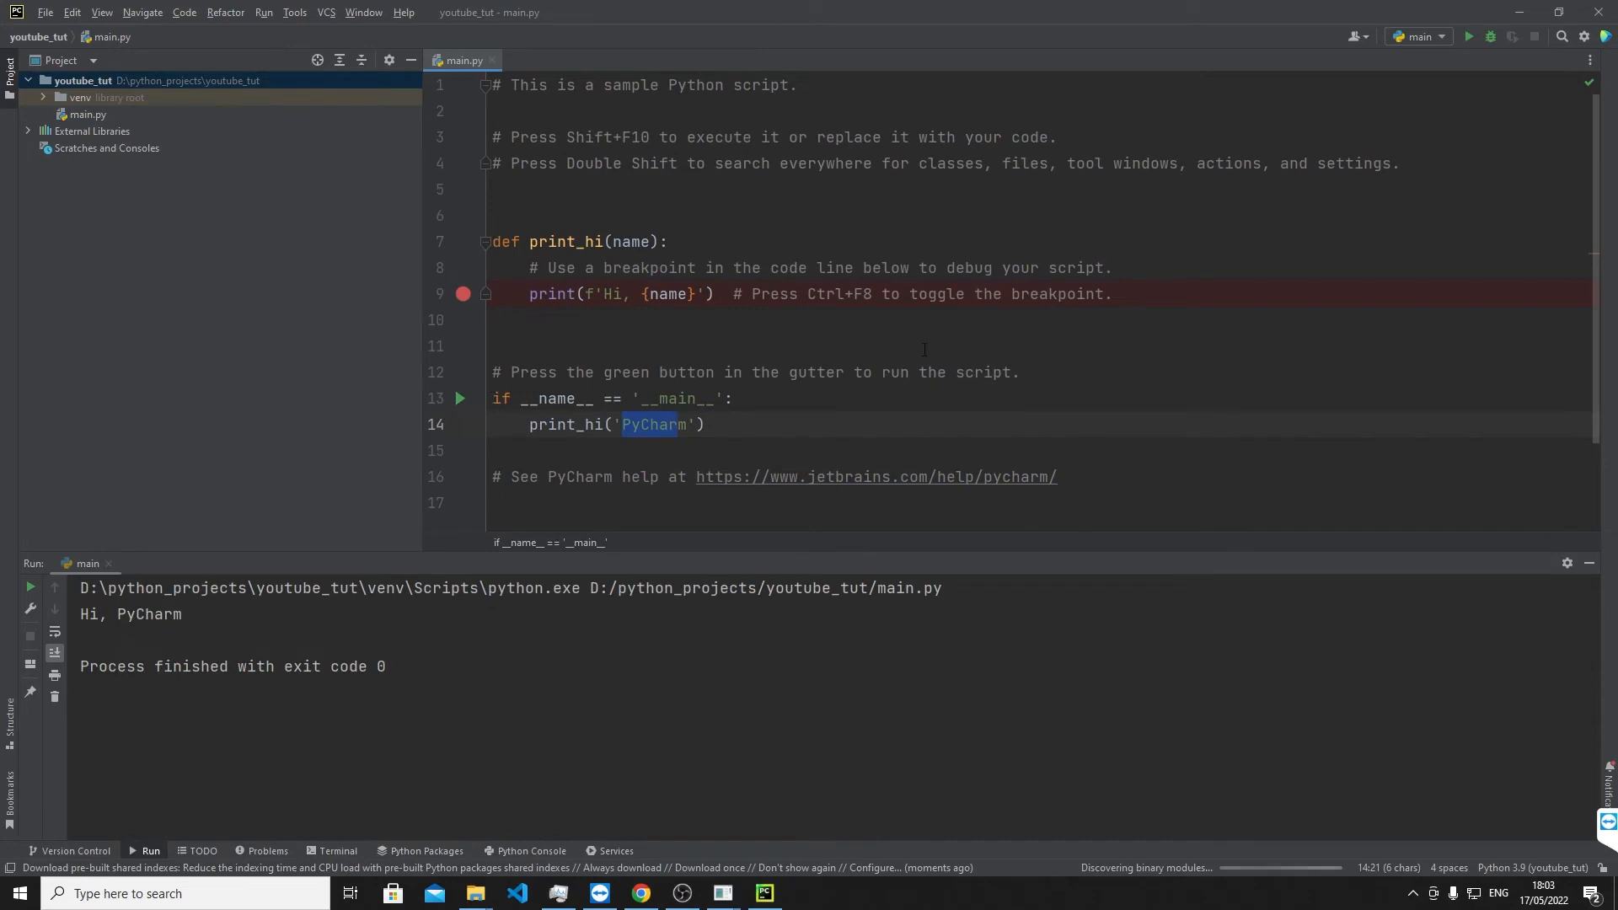
click(1469, 37)
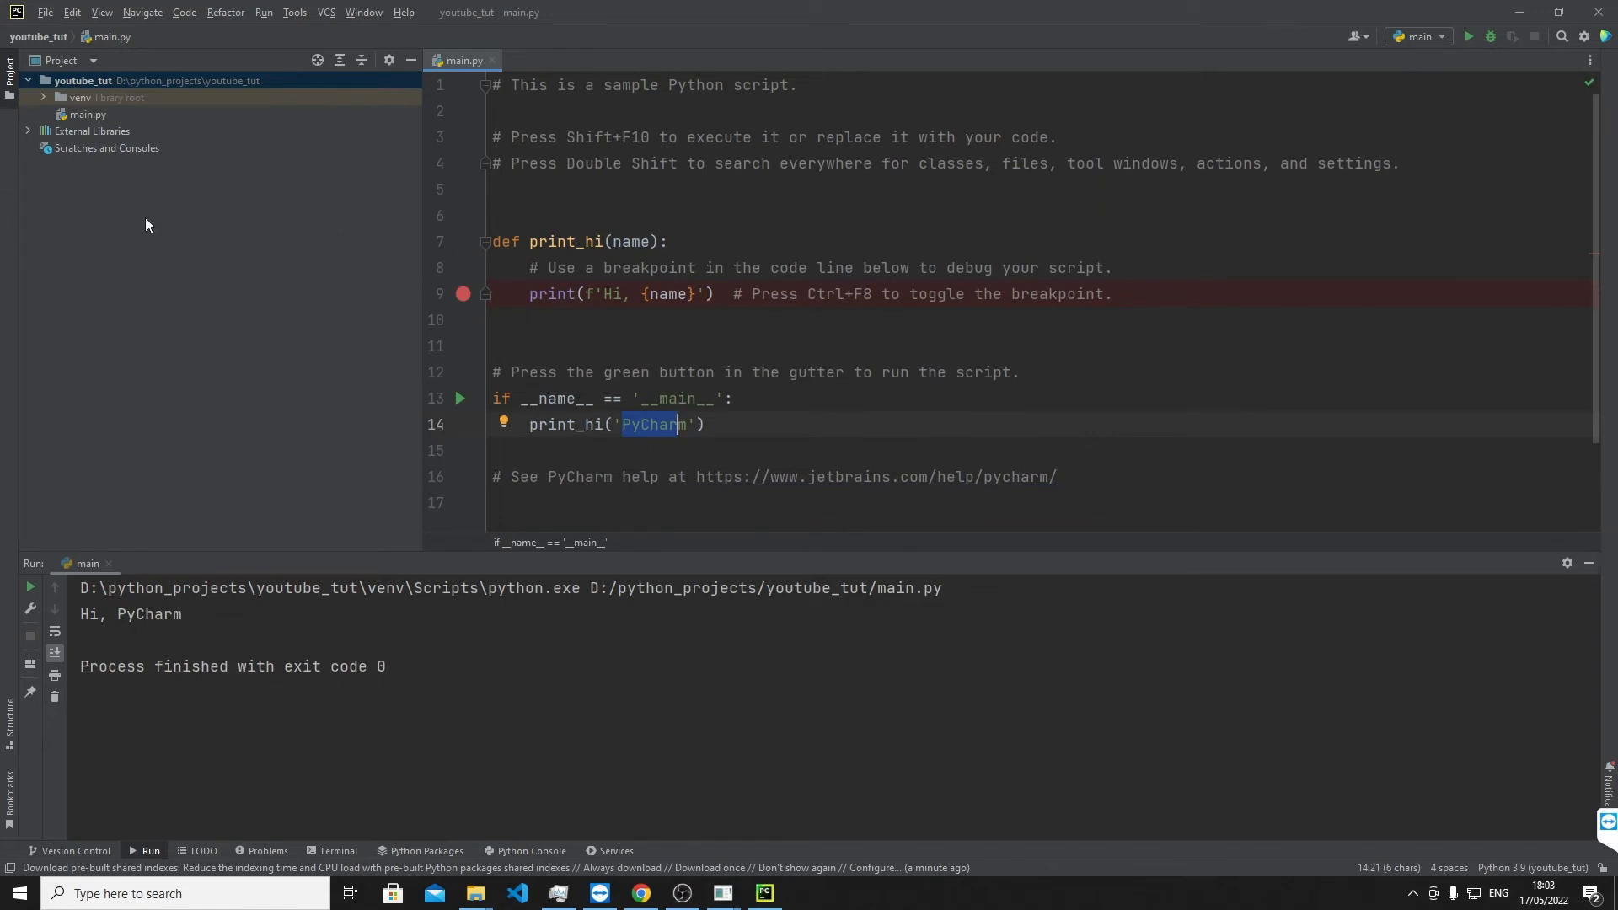
Open the appearance settings, switch the theme to IntelliJ Light, and move the dialog aside to reveal the code
click(45, 13)
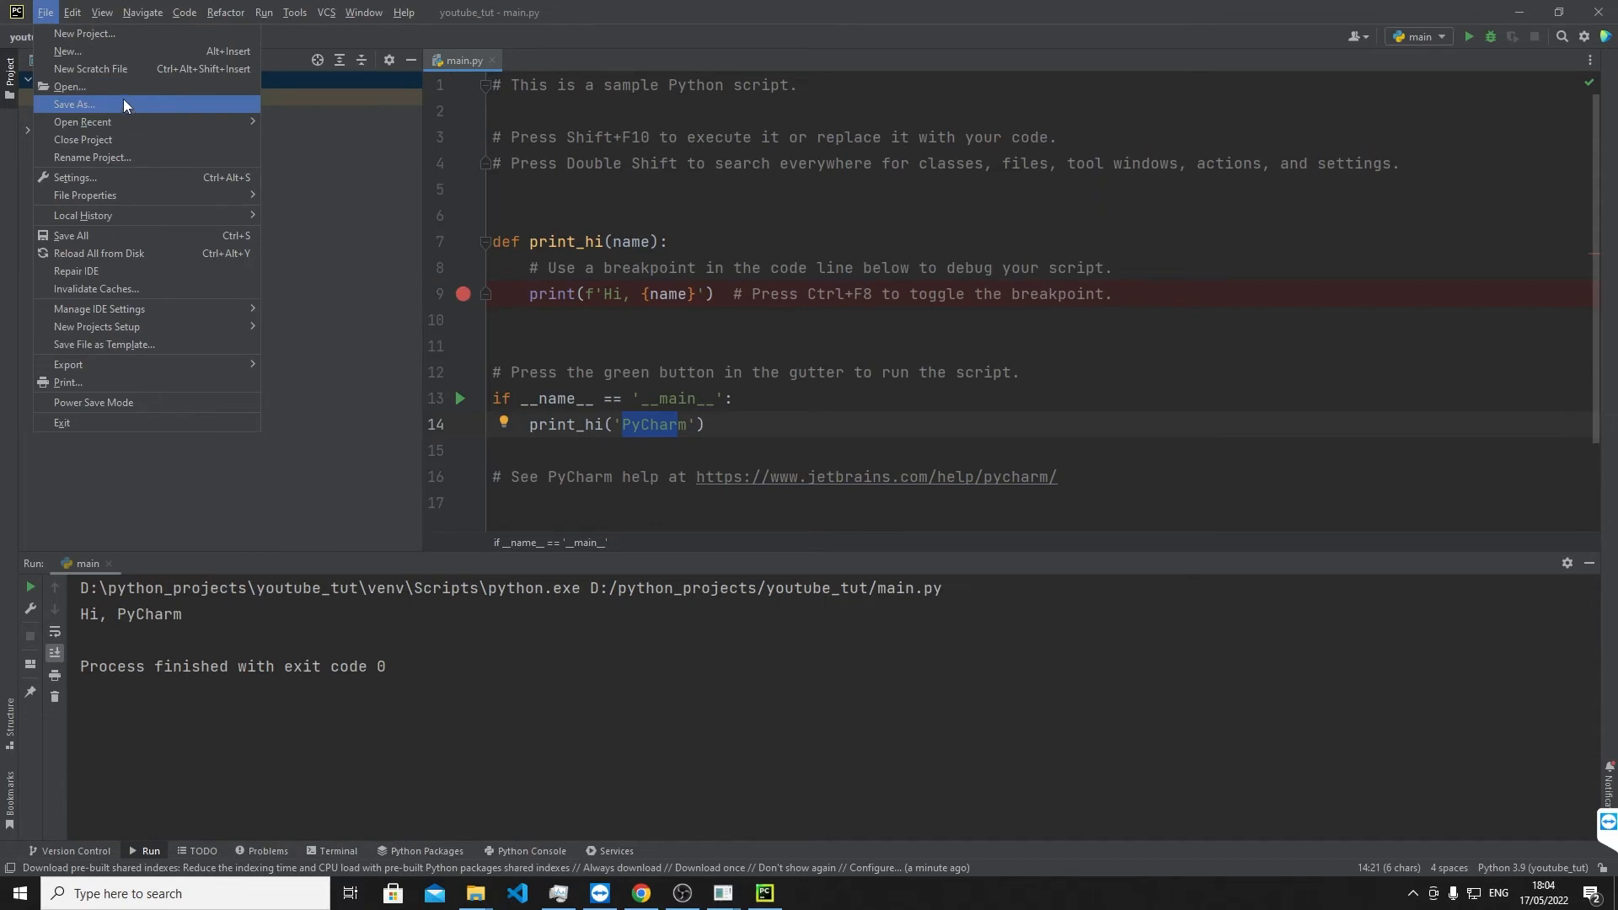
click(116, 179)
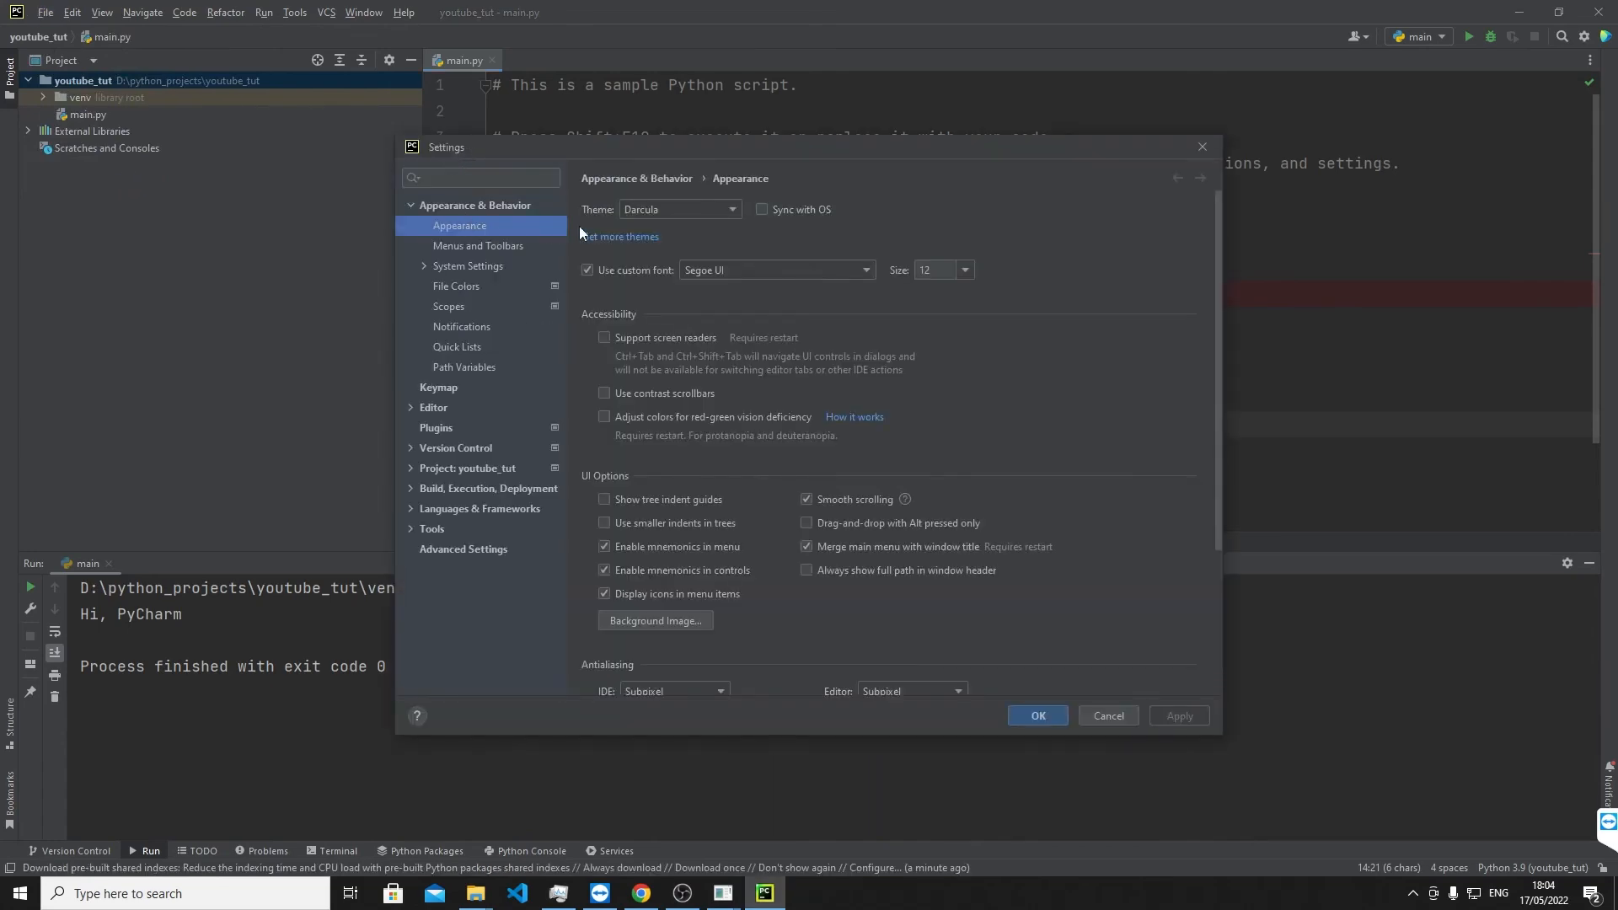
click(703, 210)
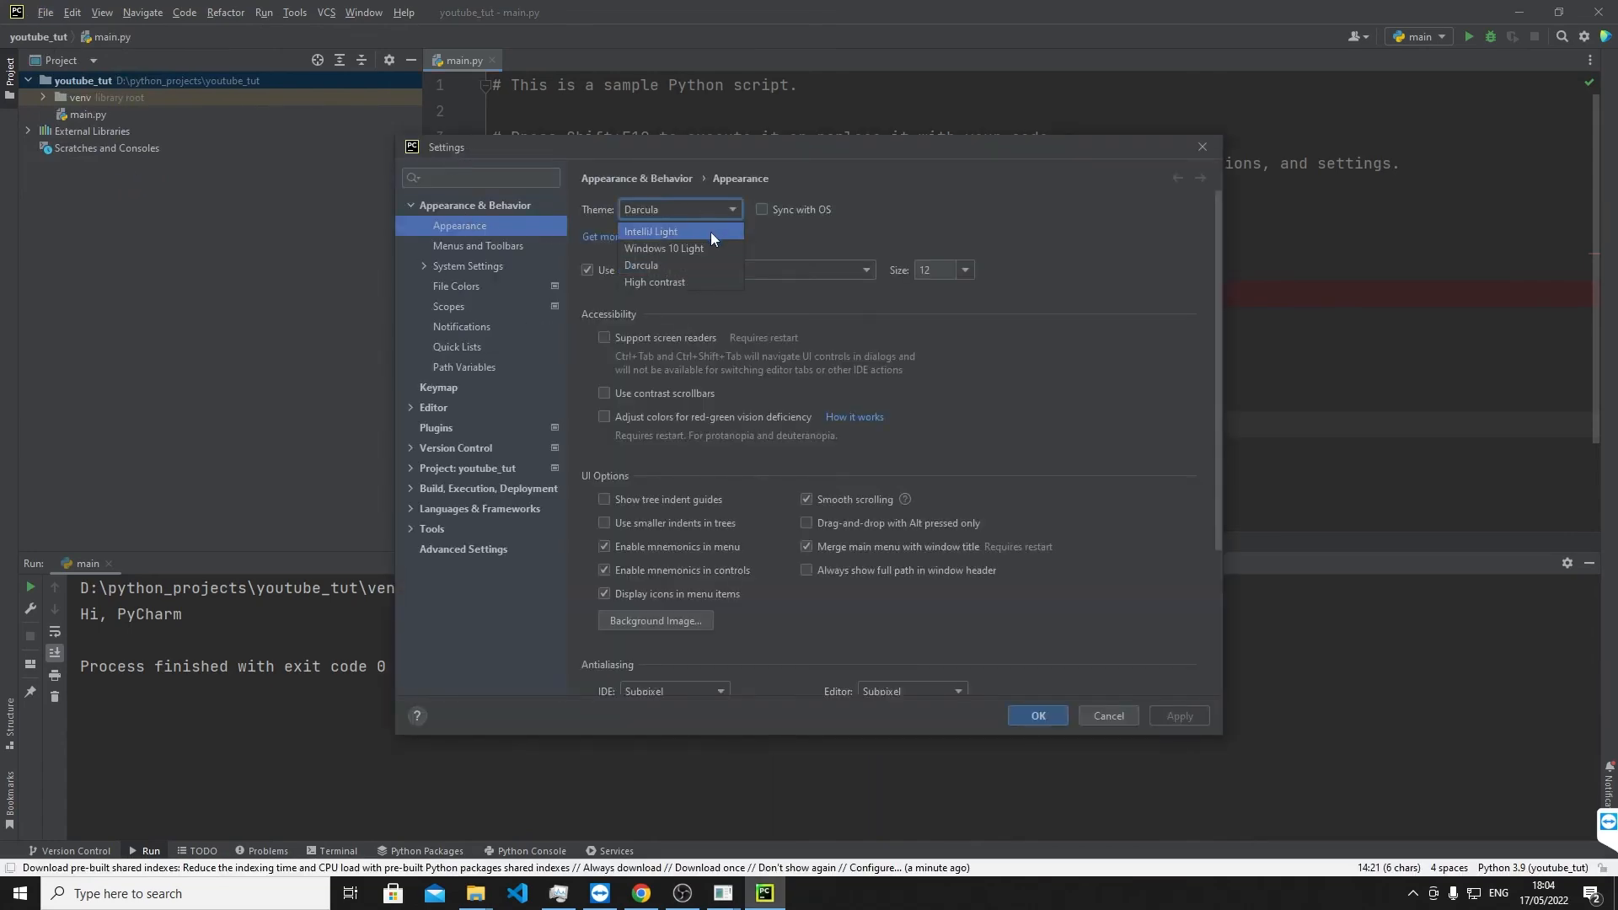
click(711, 231)
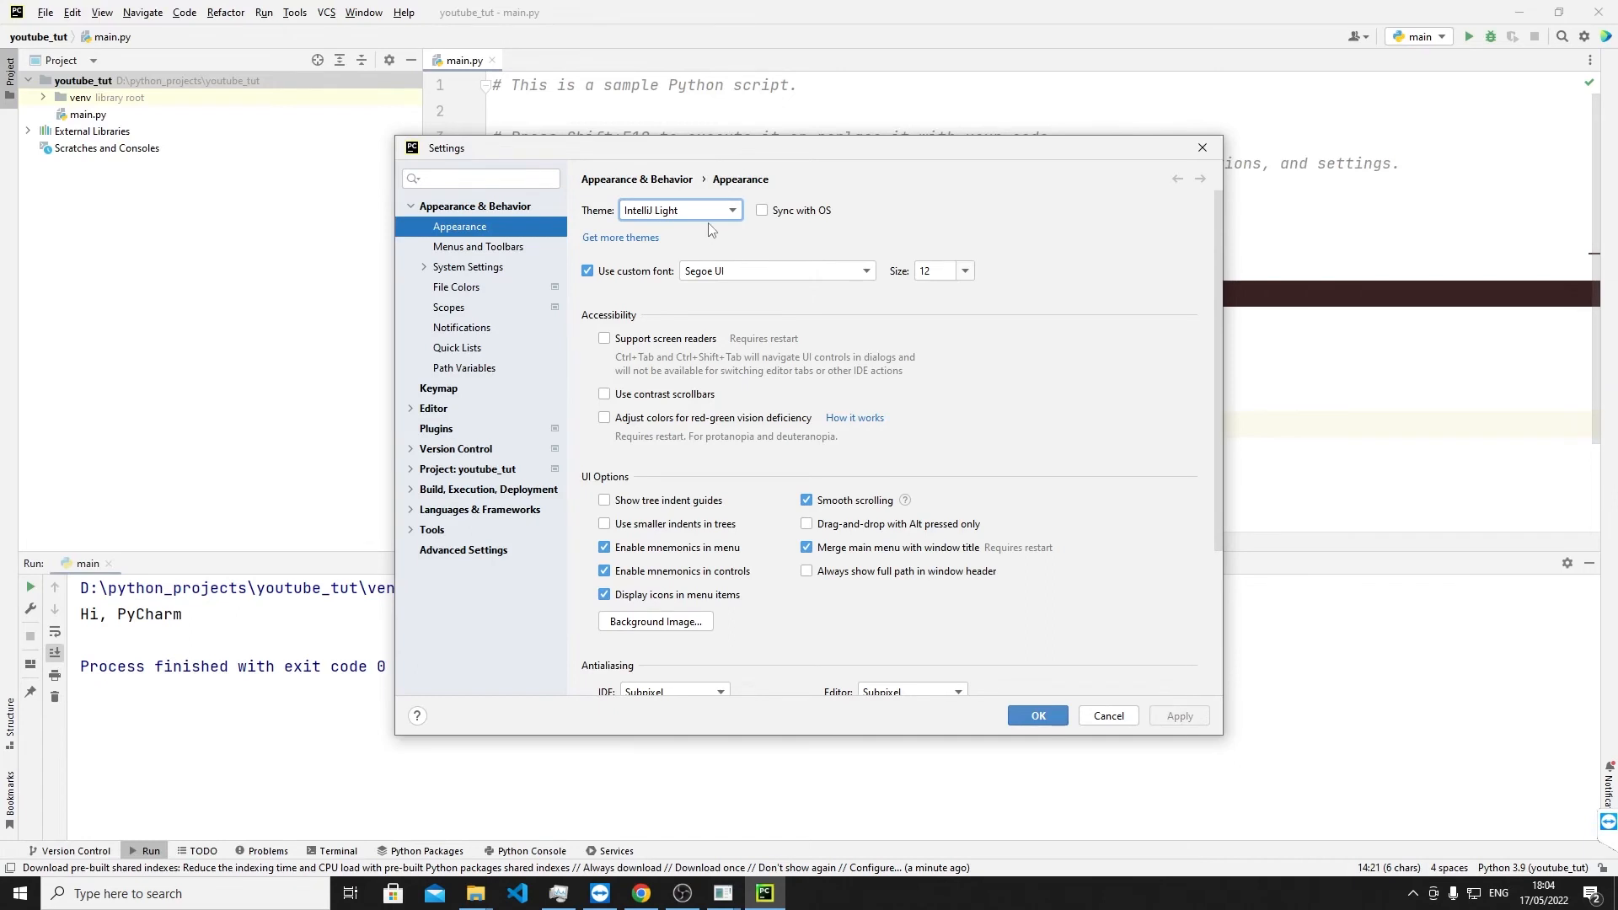
drag(750, 148, 915, 91)
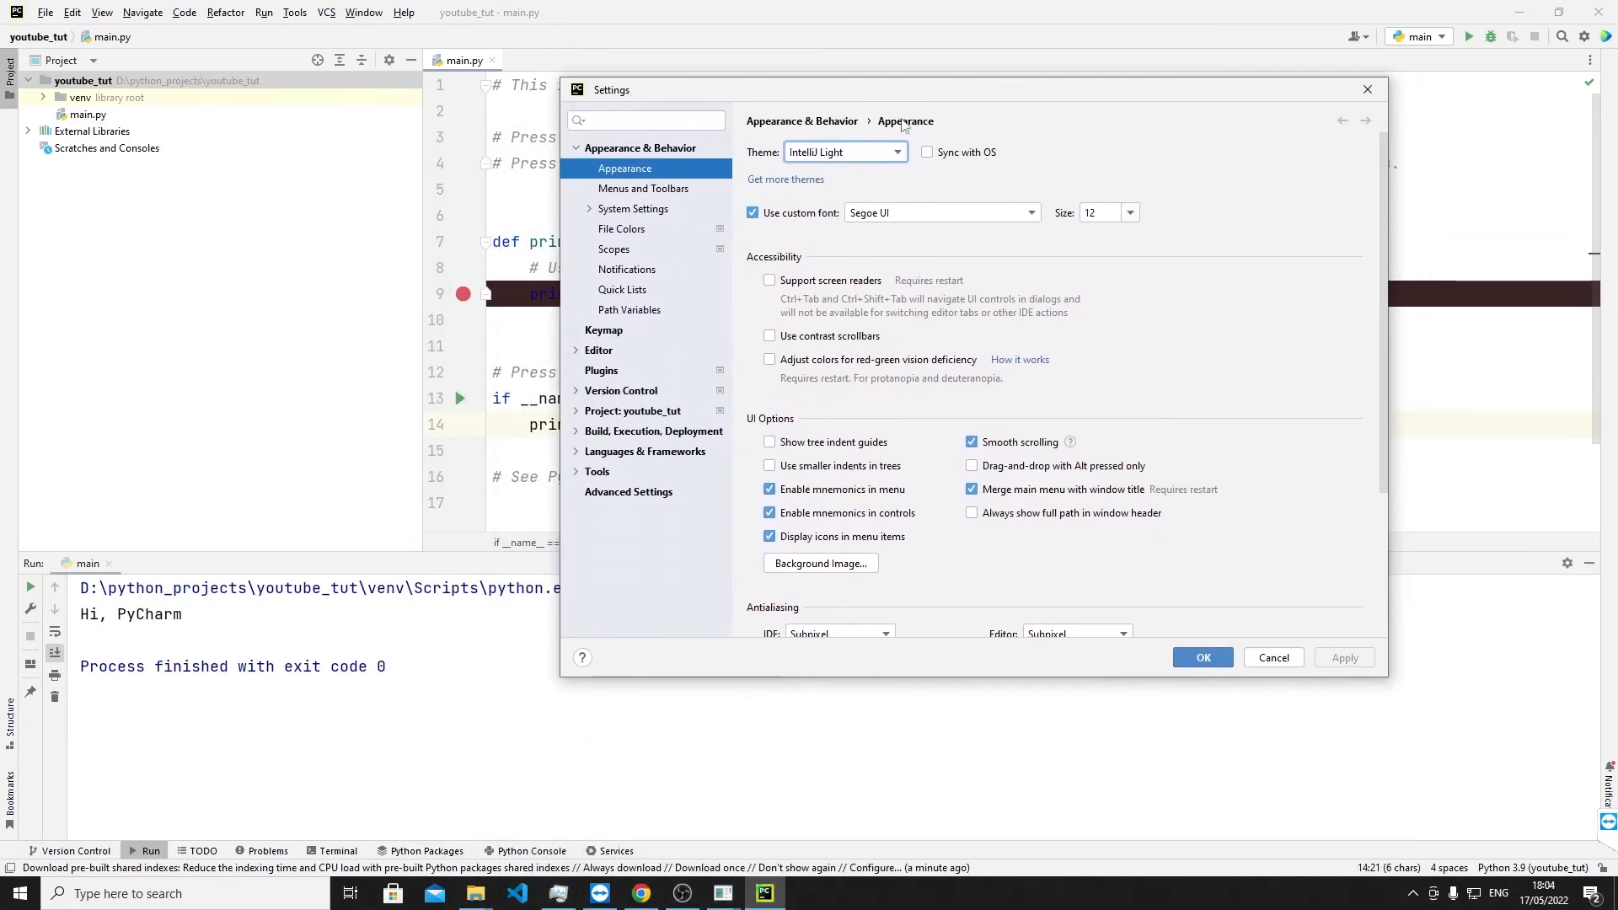
Try the Windows 10 Light theme, and switch the theme to High contrast
click(896, 152)
click(885, 191)
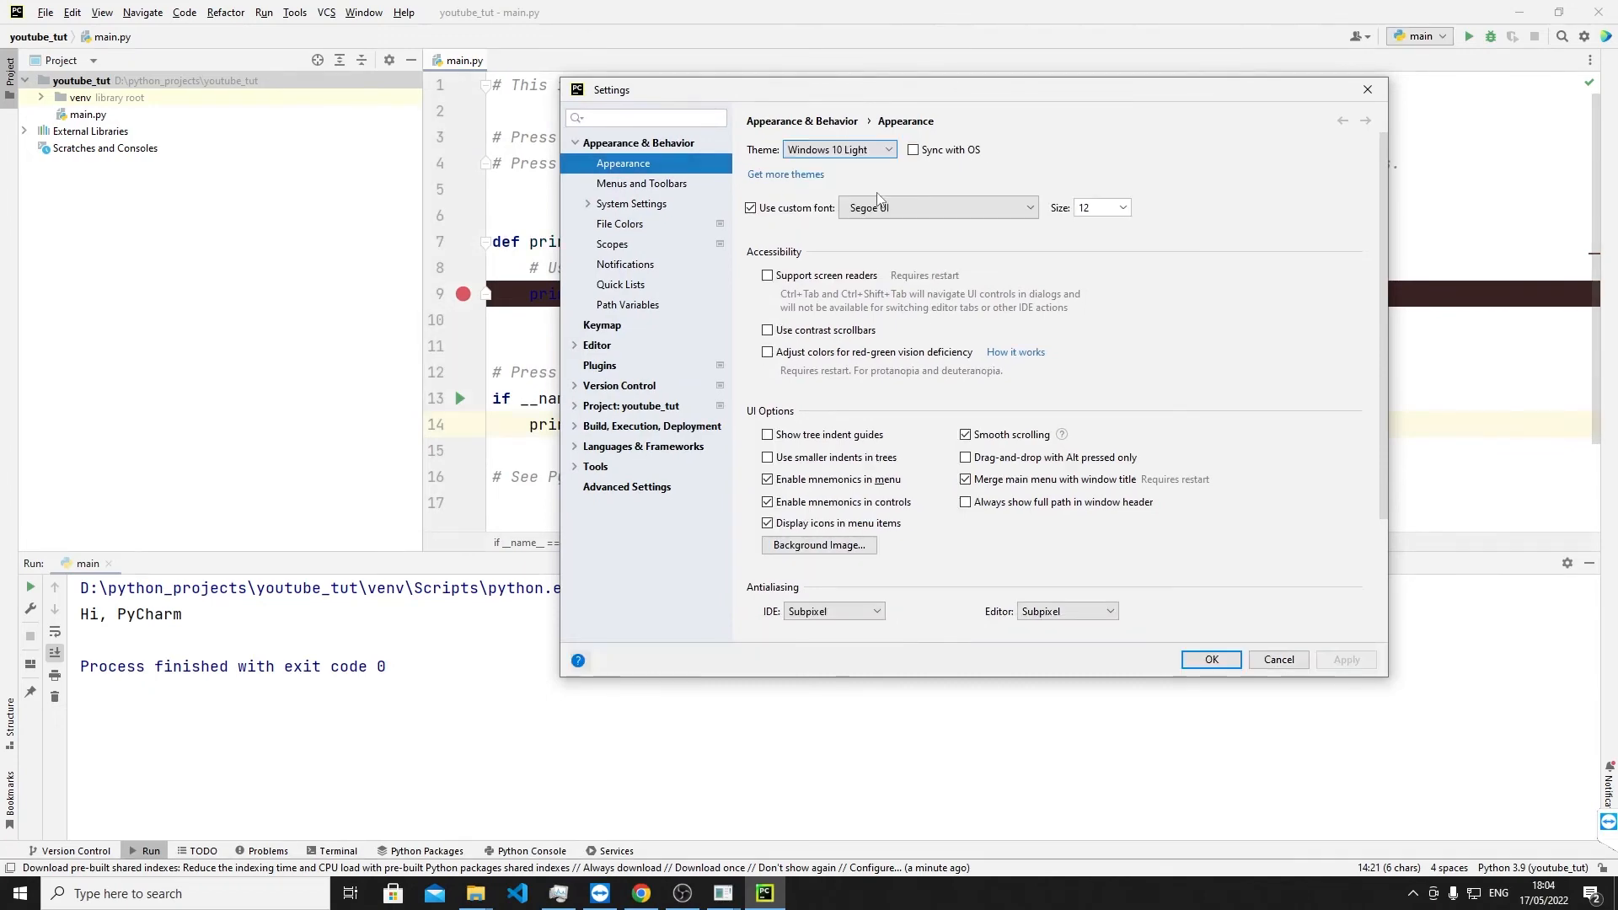
click(888, 152)
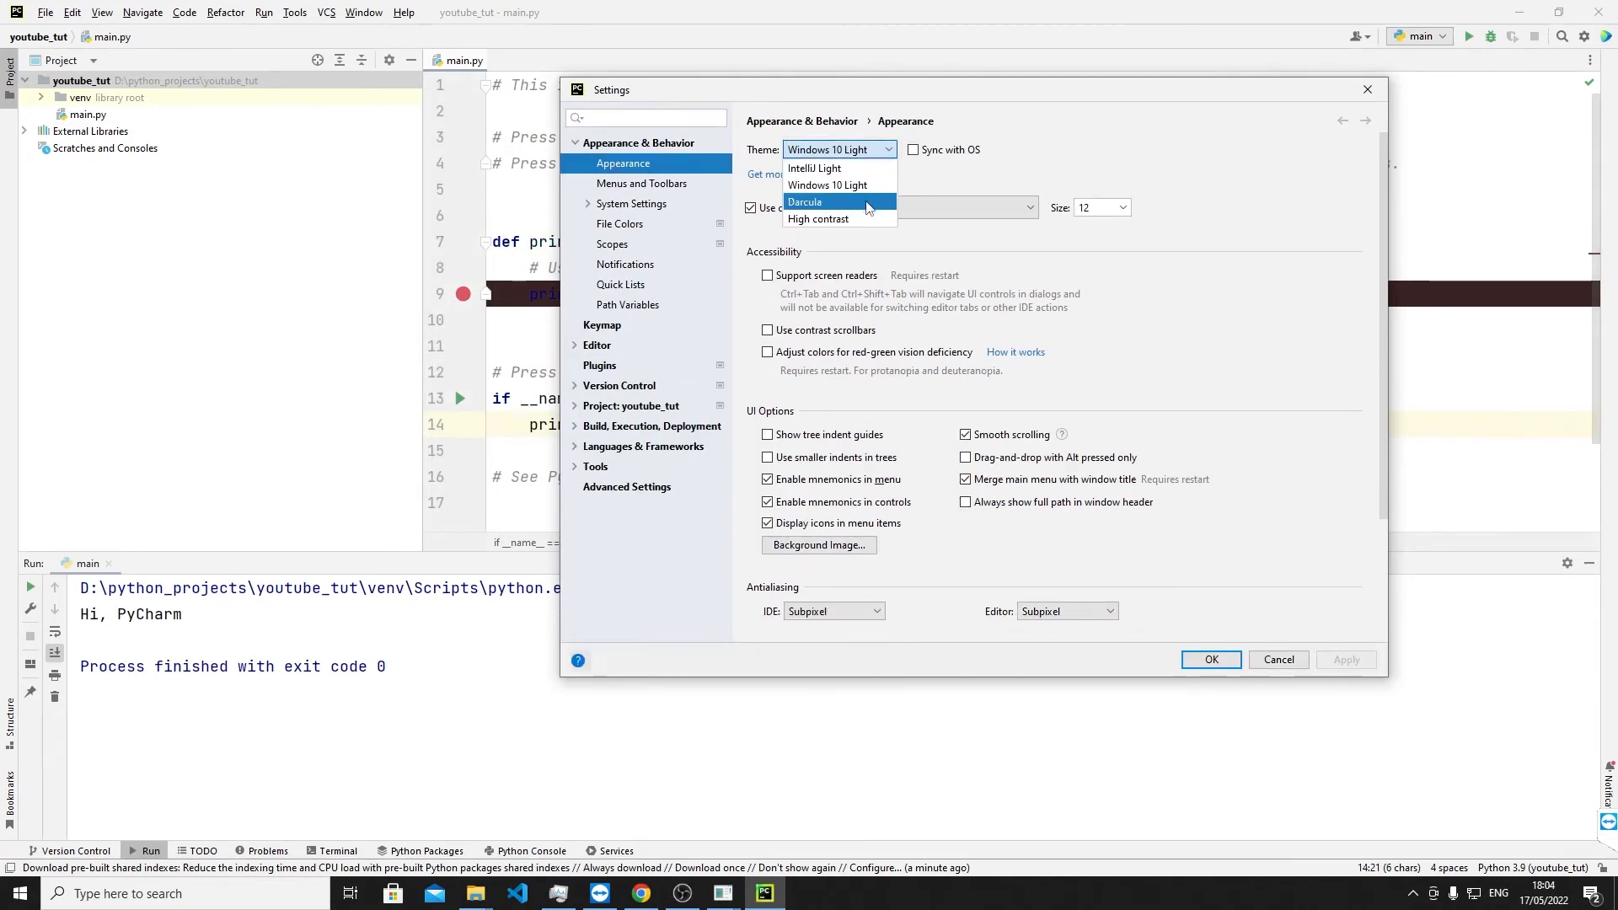
click(863, 222)
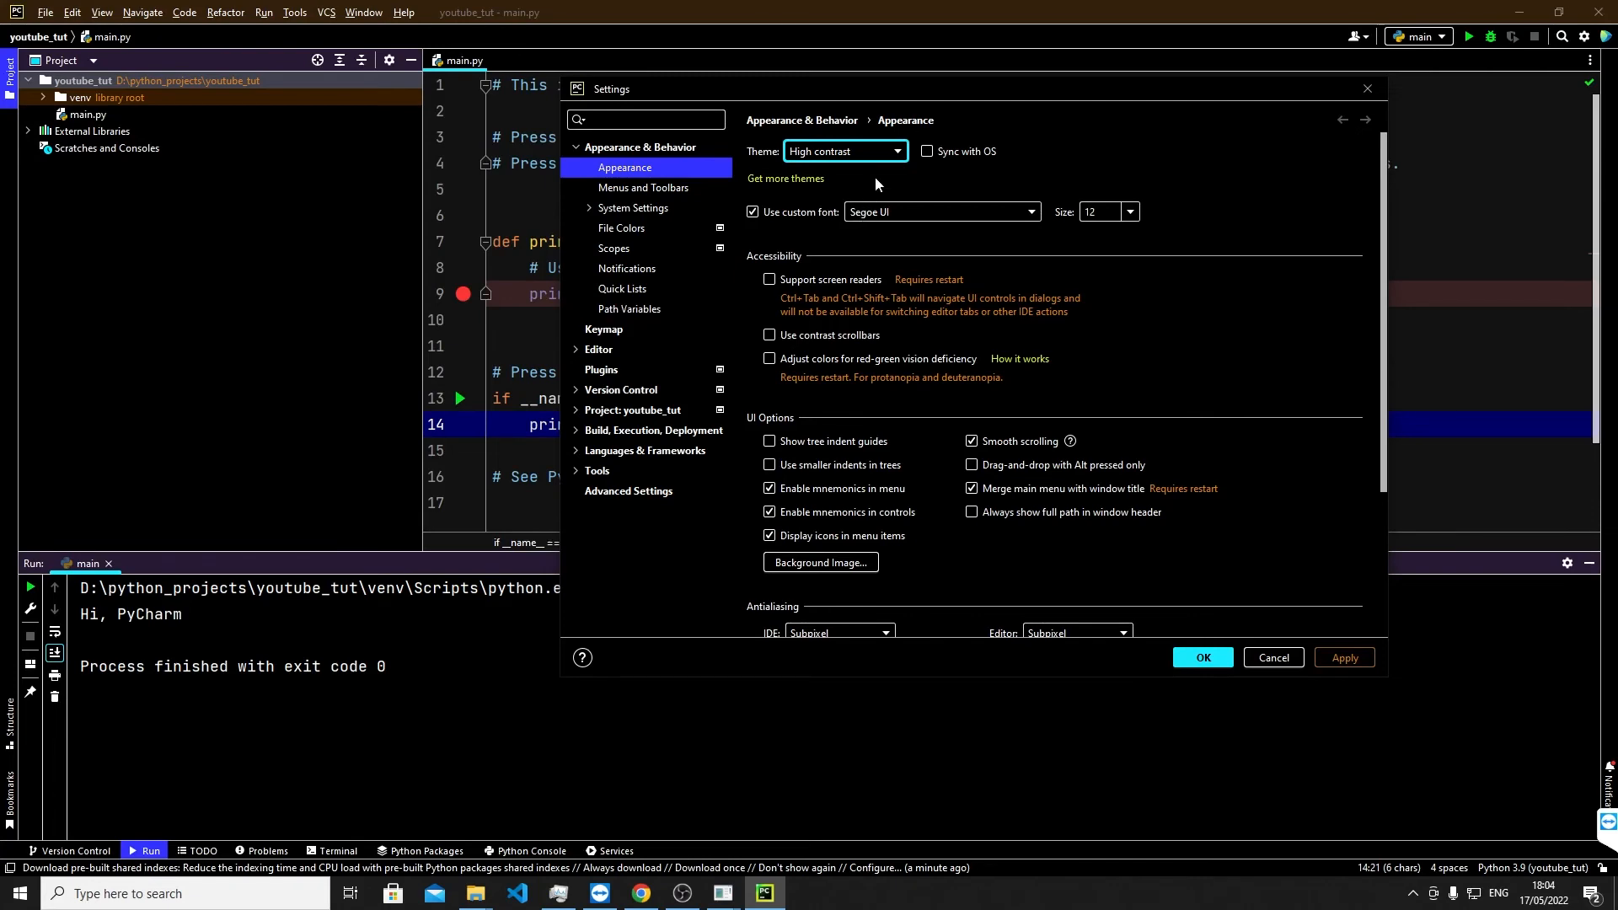
Switch the theme to Darcula and view the size options for the custom interface font
click(894, 154)
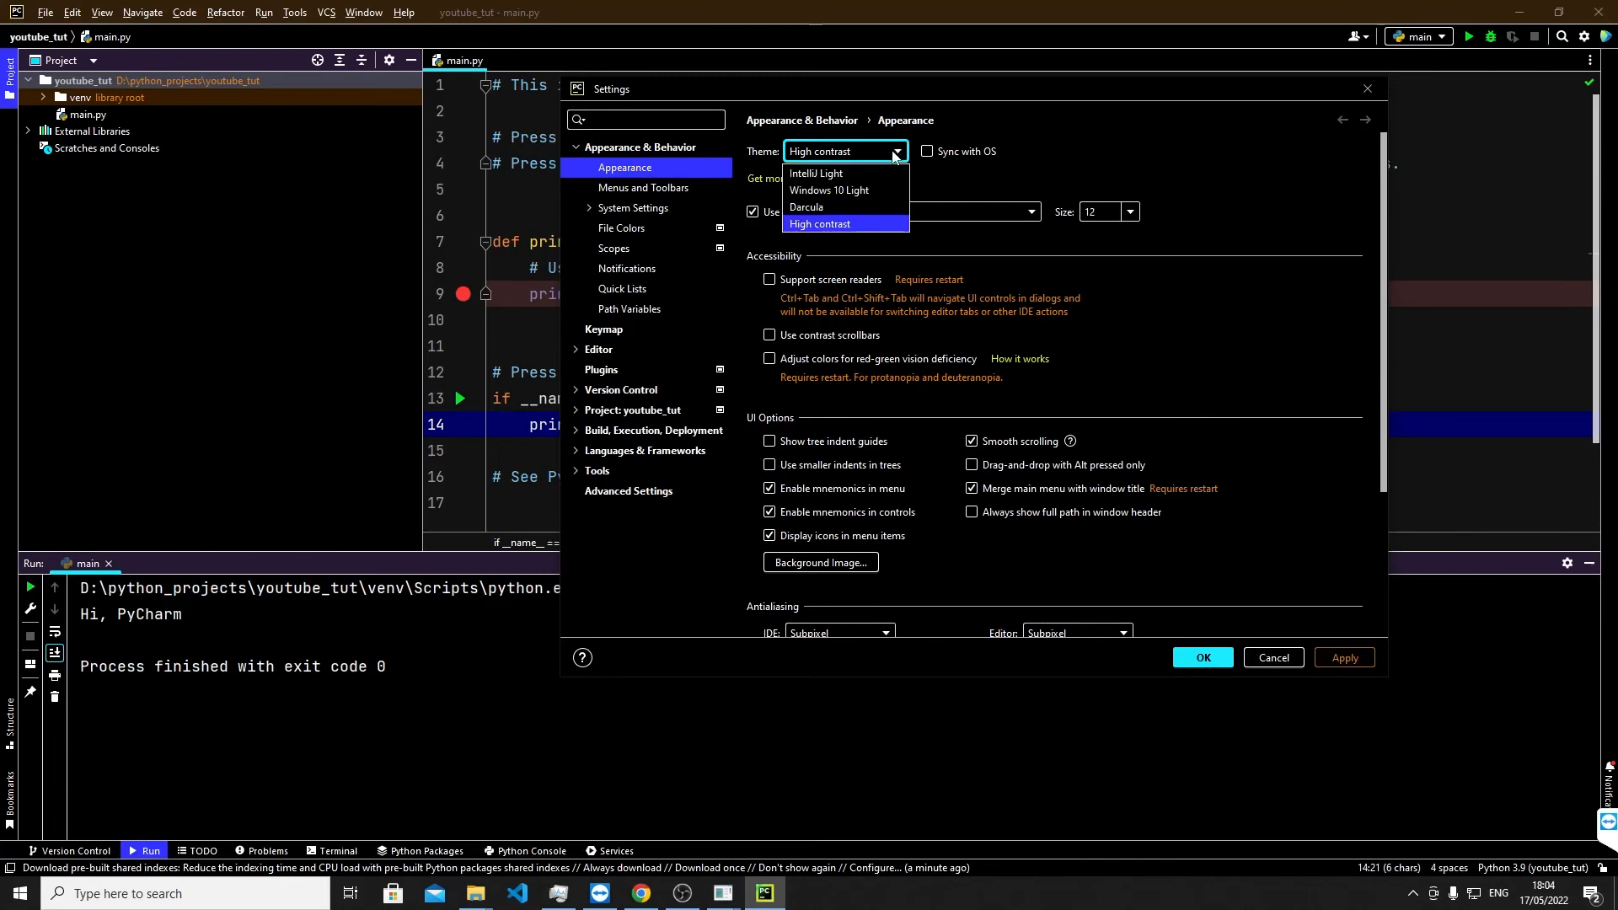
click(858, 207)
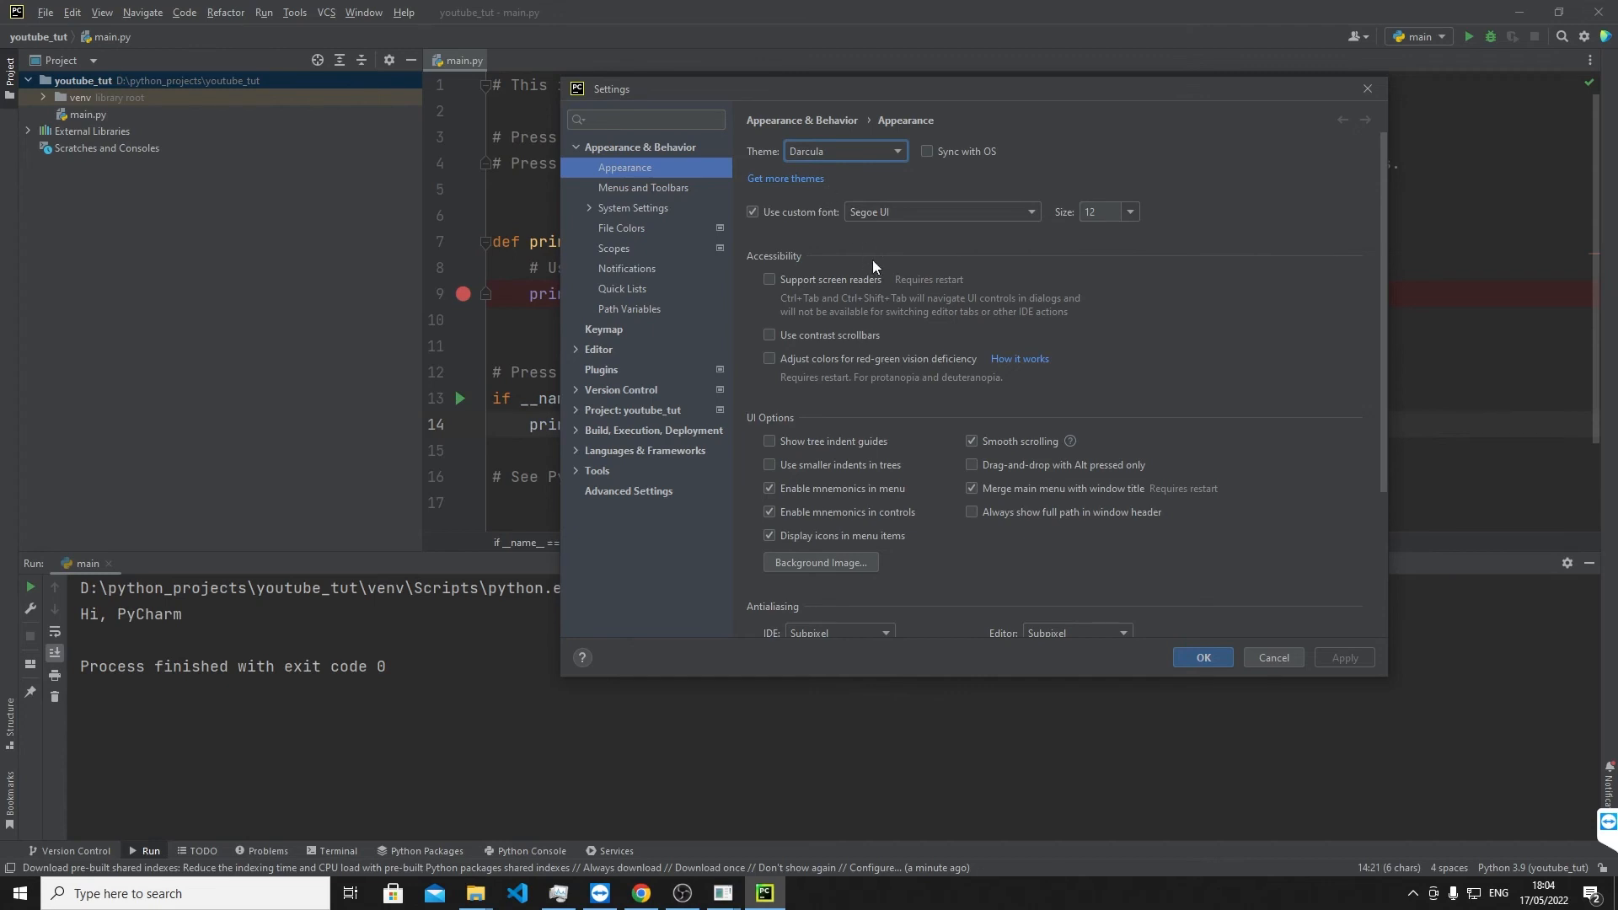
click(1128, 212)
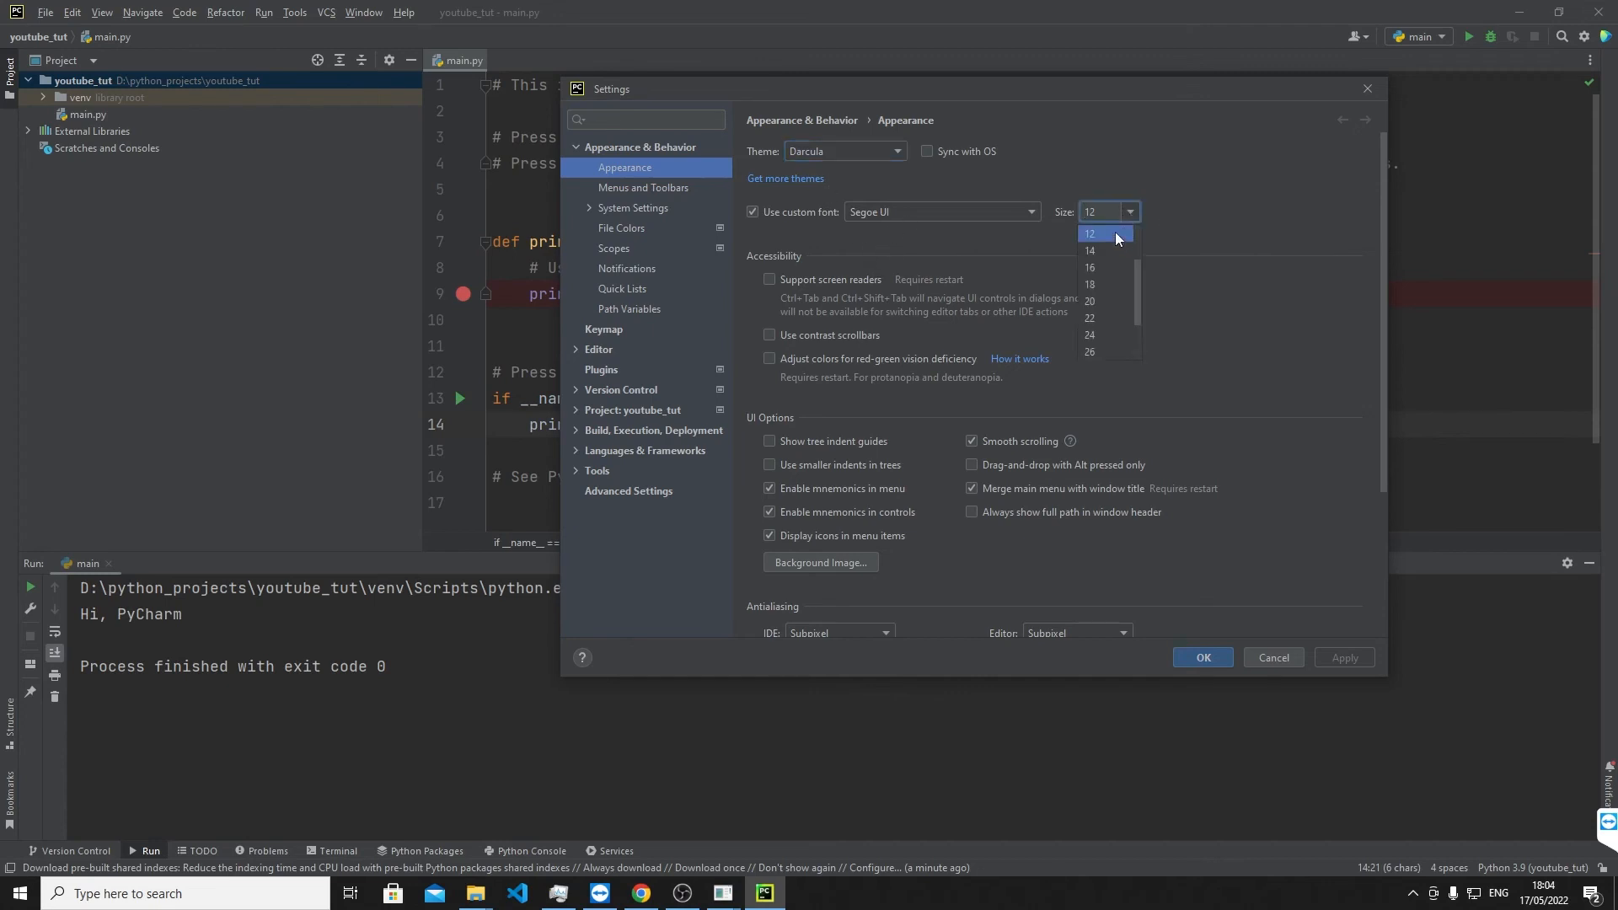
click(1206, 146)
Review the editor's Font and Color Scheme settings, and dismiss the settings dialog without applying changes
click(577, 350)
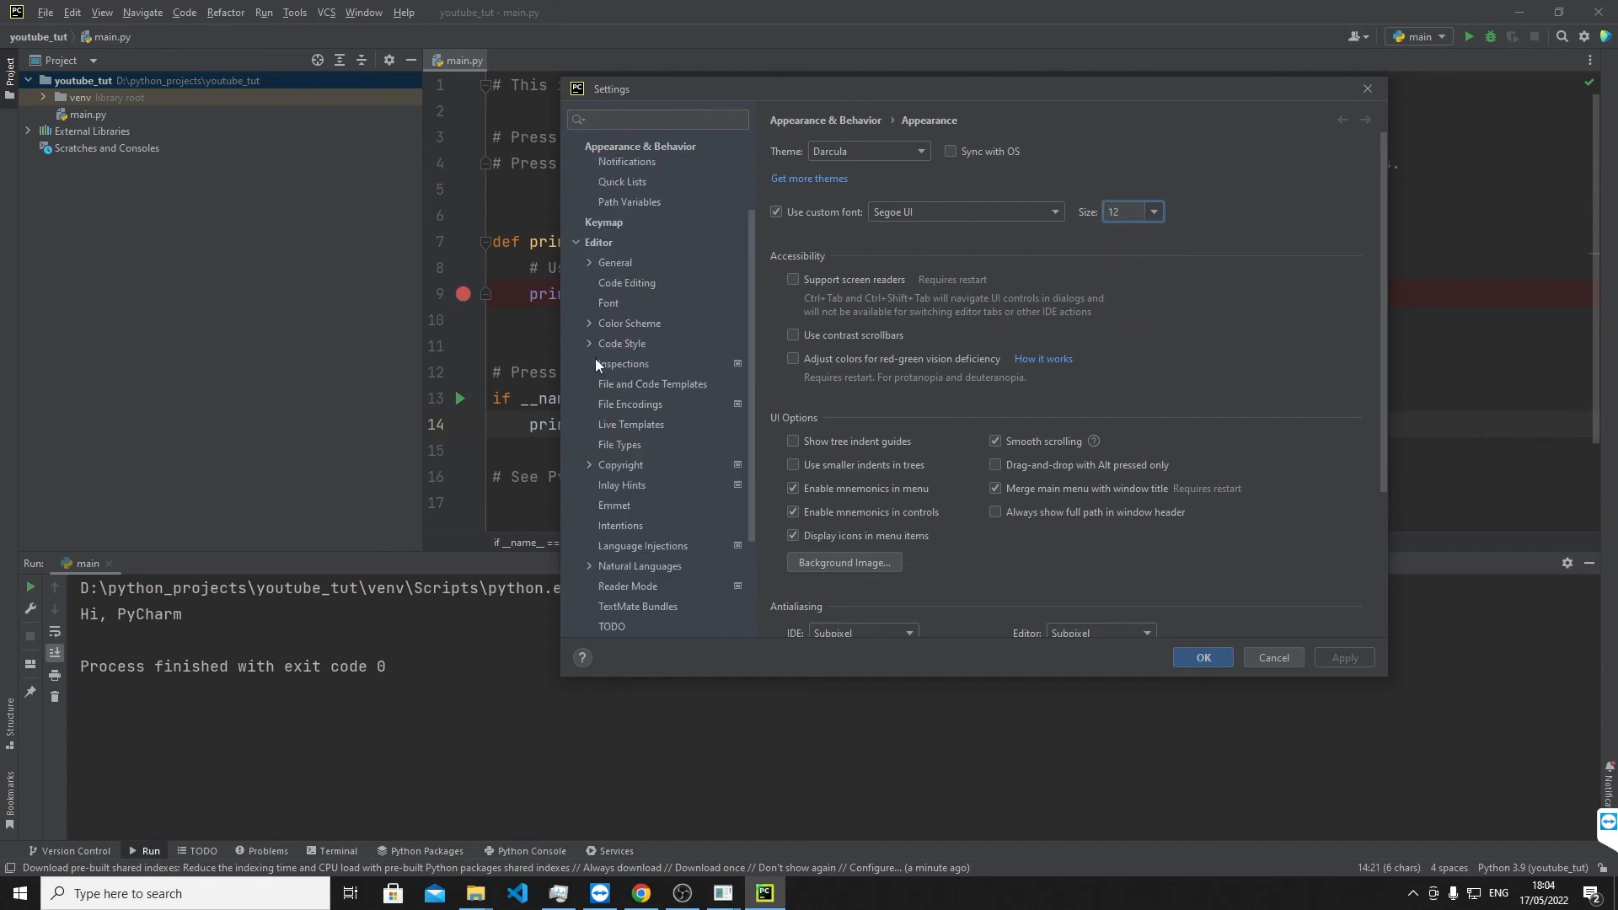
click(615, 305)
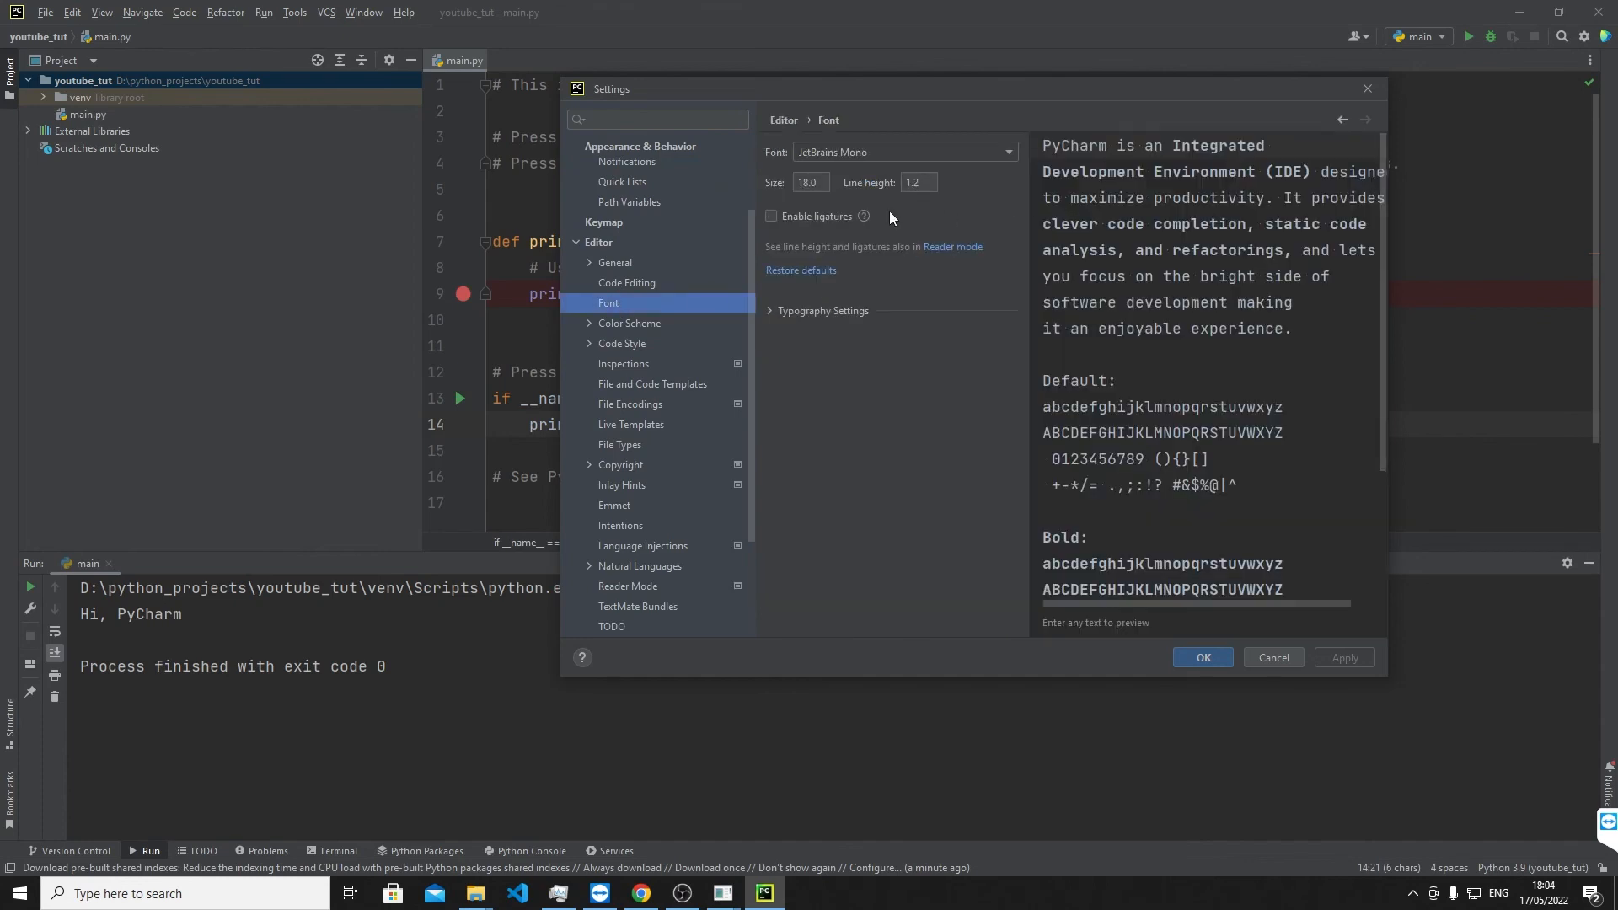
click(816, 183)
scroll(619, 153, up, 3)
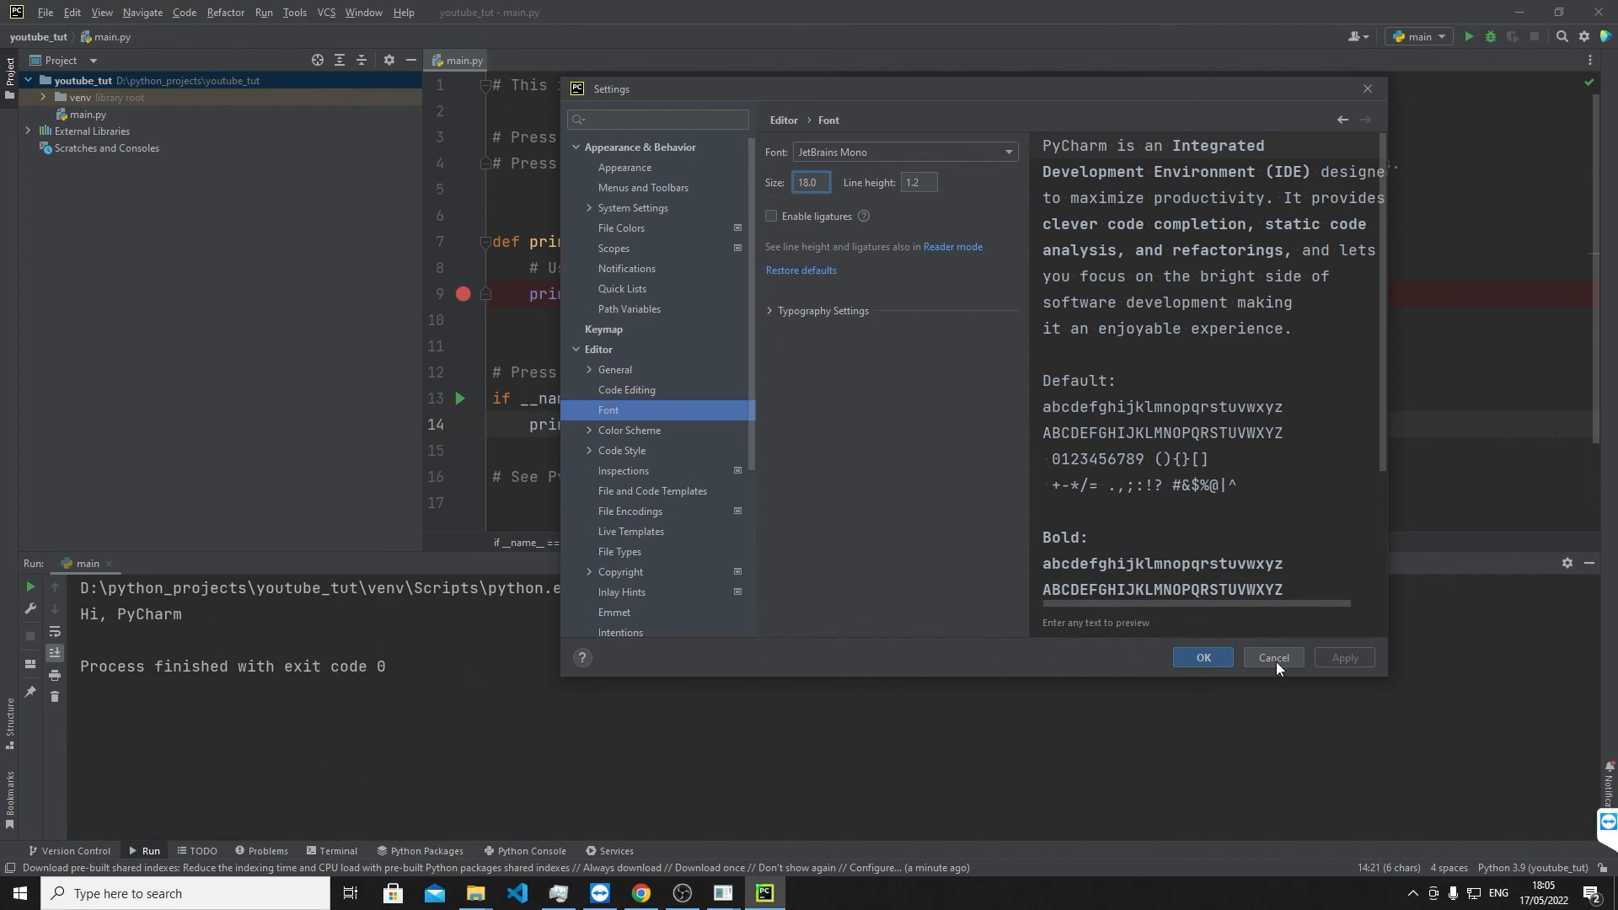
click(620, 429)
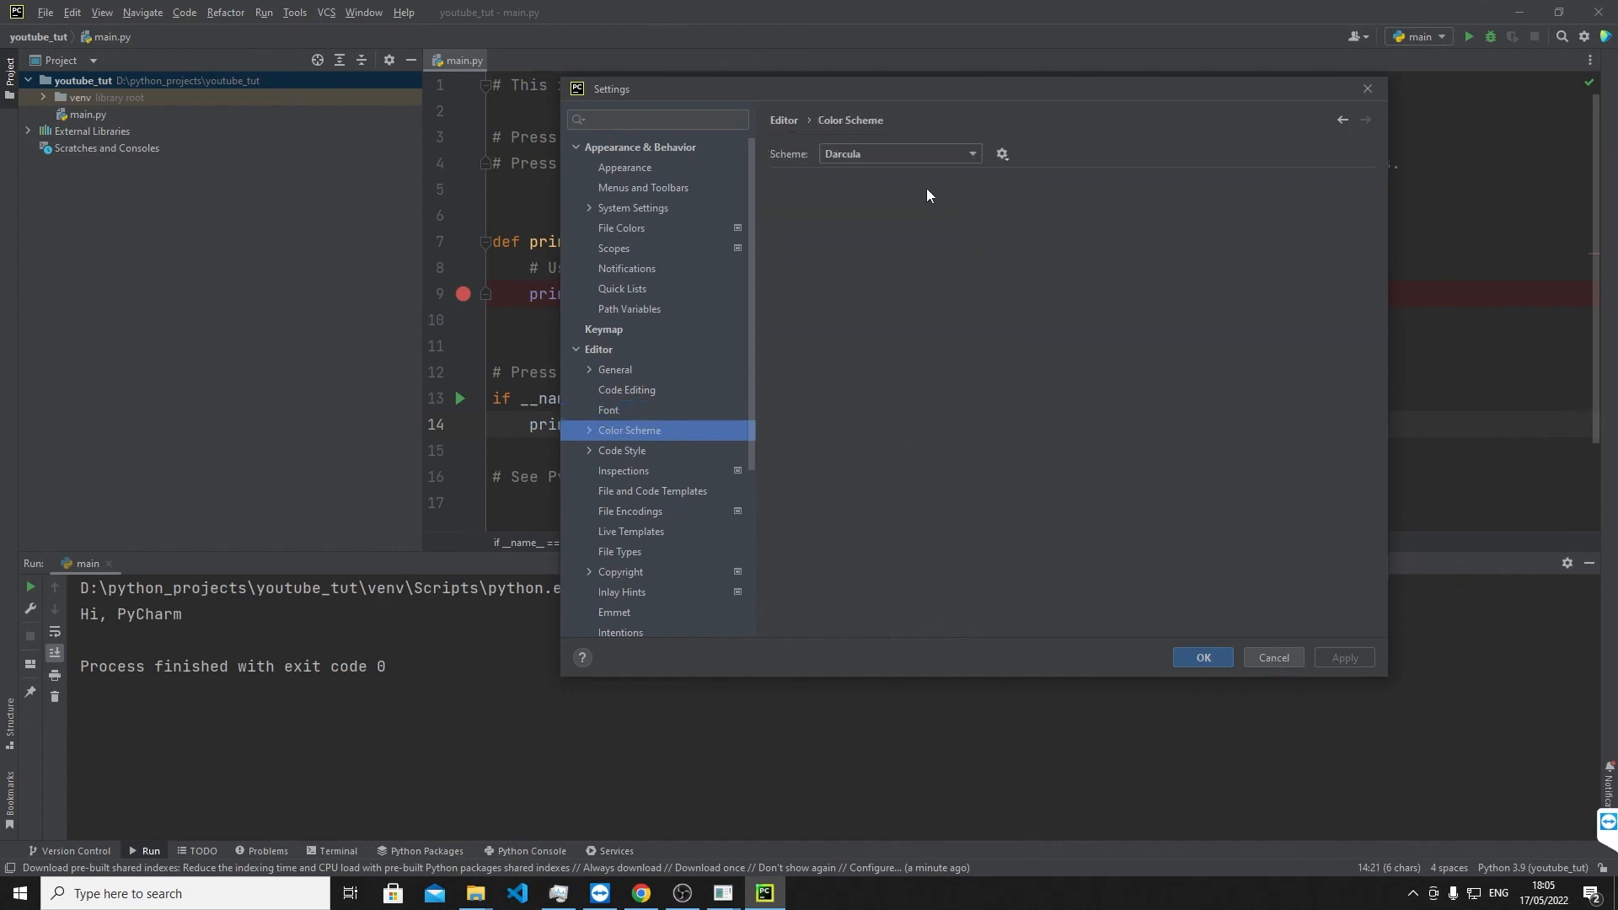
click(1275, 657)
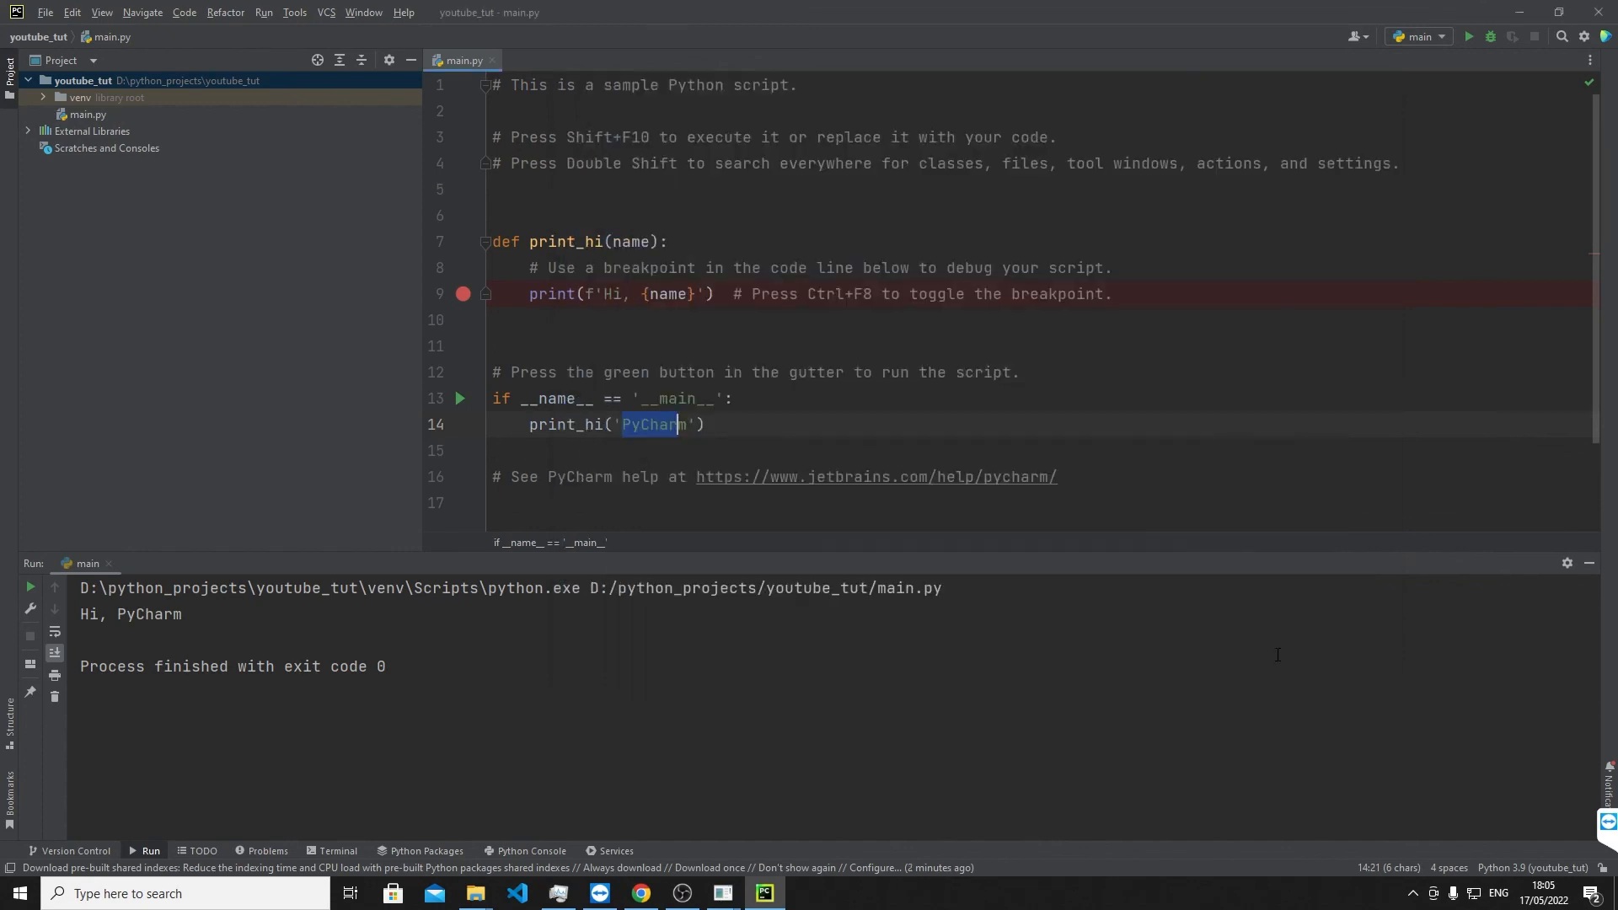